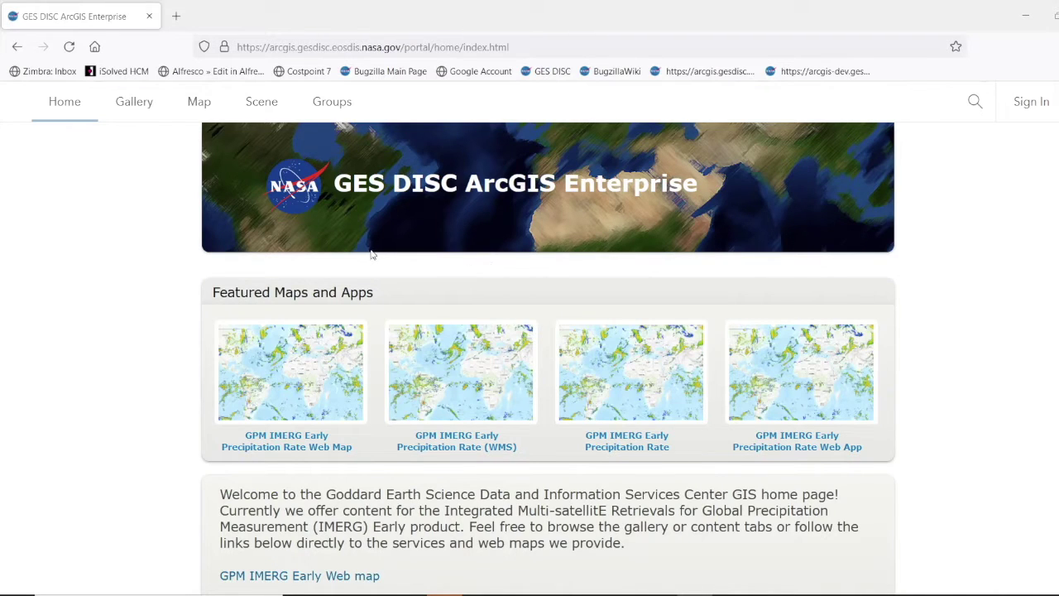
# Step: Open the portal's gallery and switch its items from grid to list view
pyautogui.scroll(-2, 376, 283)
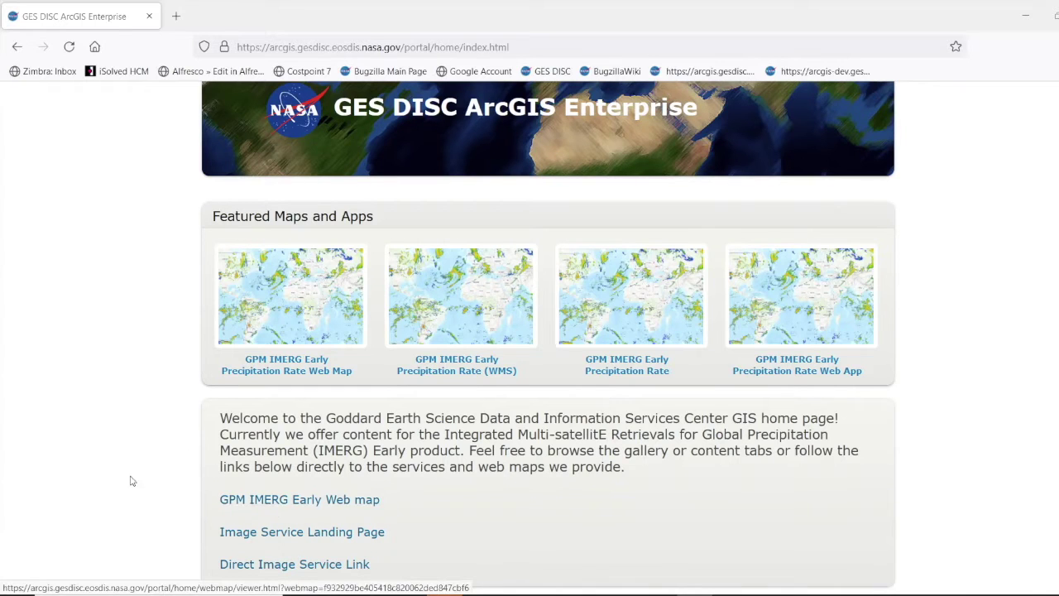
pyautogui.scroll(2, 136, 468)
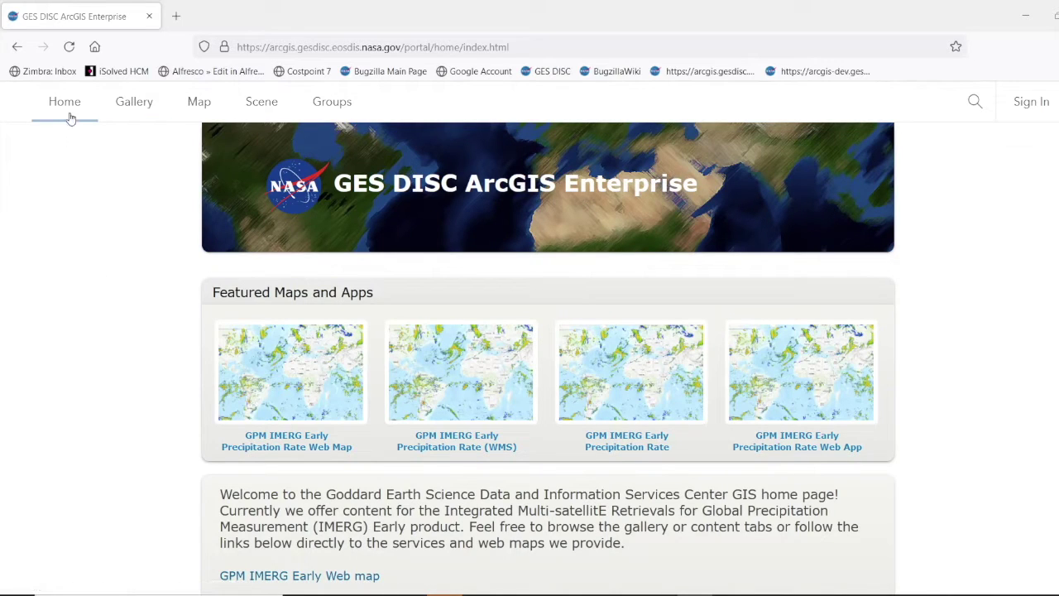
pyautogui.click(134, 113)
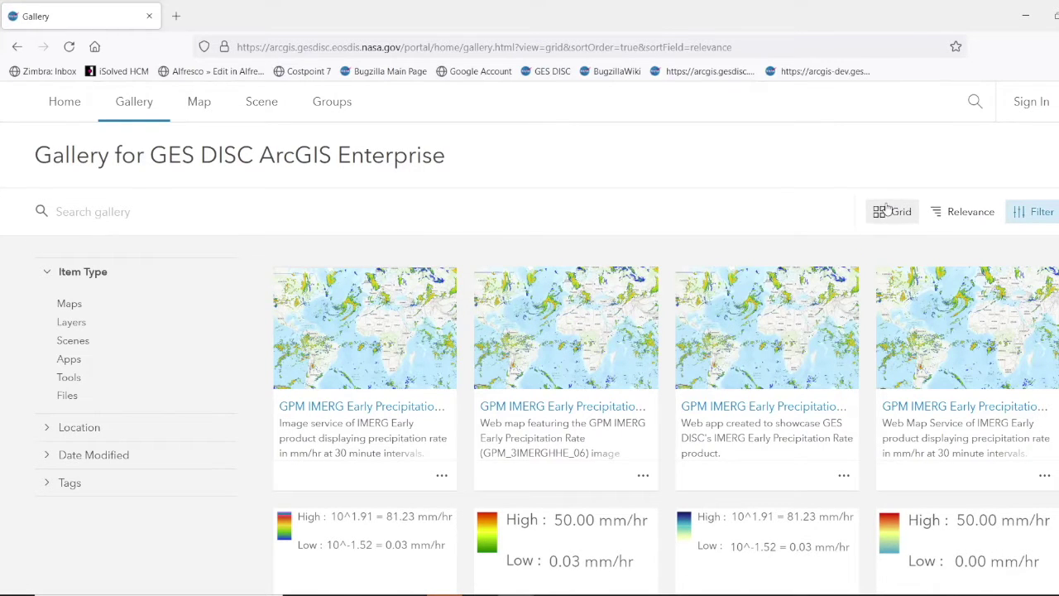
pyautogui.click(887, 208)
pyautogui.click(815, 271)
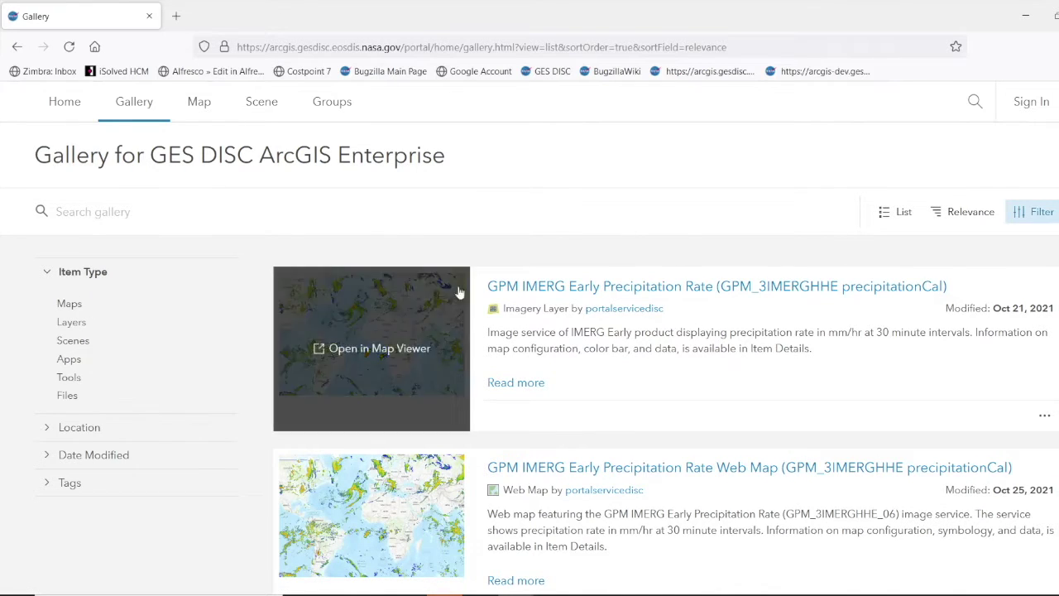
# Step: Browse the gallery items and open the details page of the GPM IMERG Early Precipitation Rate Web Map
pyautogui.scroll(-1, 578, 393)
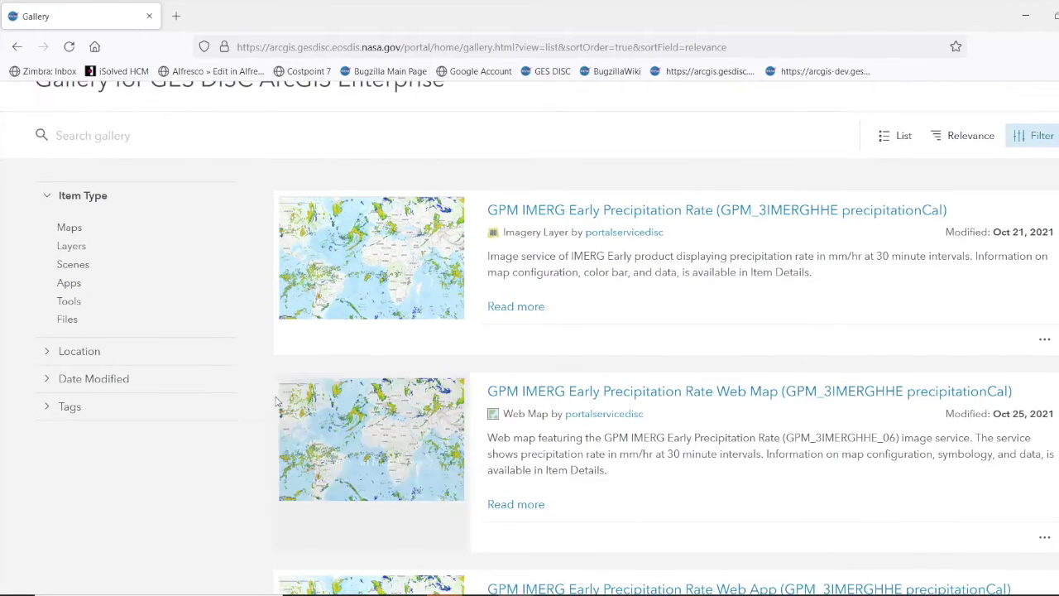
pyautogui.scroll(-1, 568, 489)
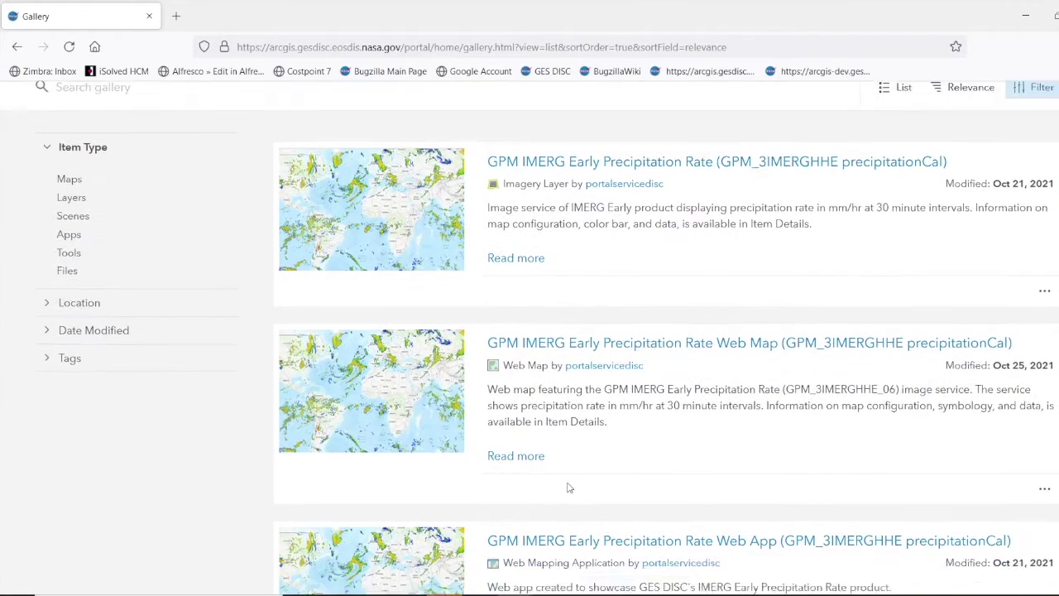
pyautogui.scroll(-10, 650, 388)
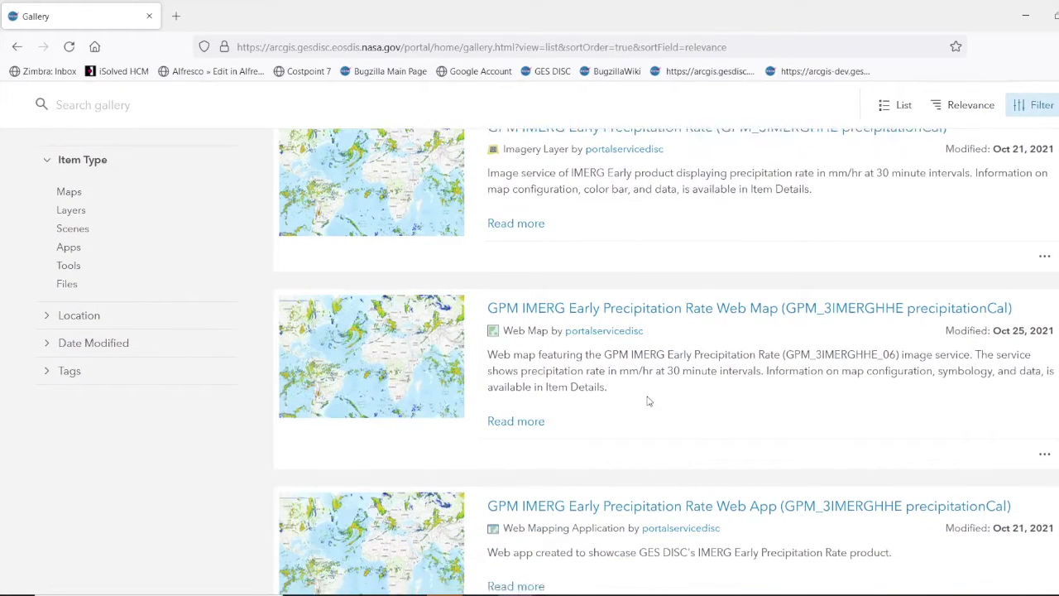
pyautogui.scroll(10, 650, 401)
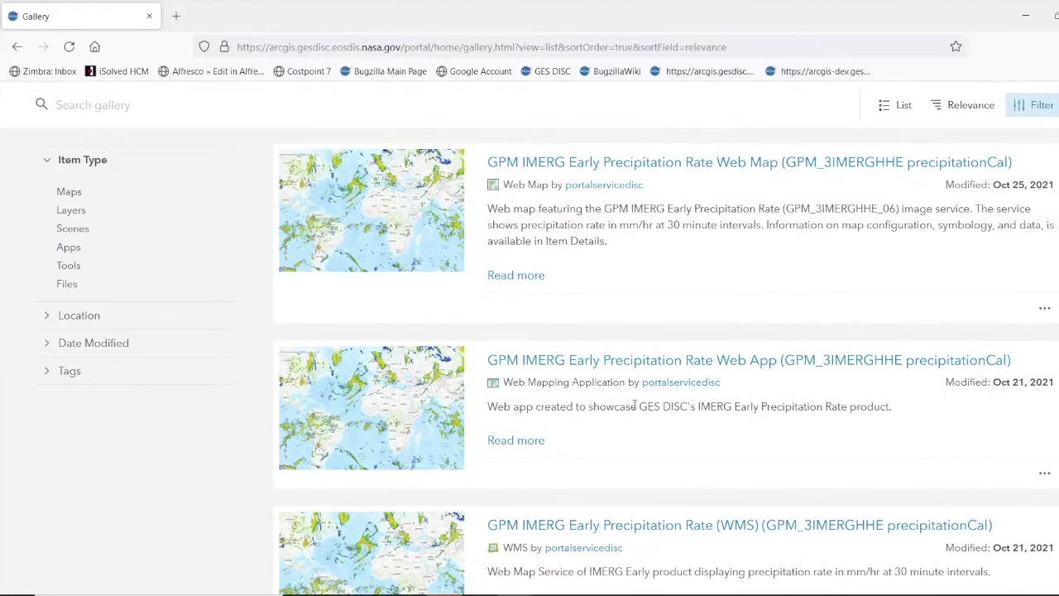
pyautogui.click(624, 167)
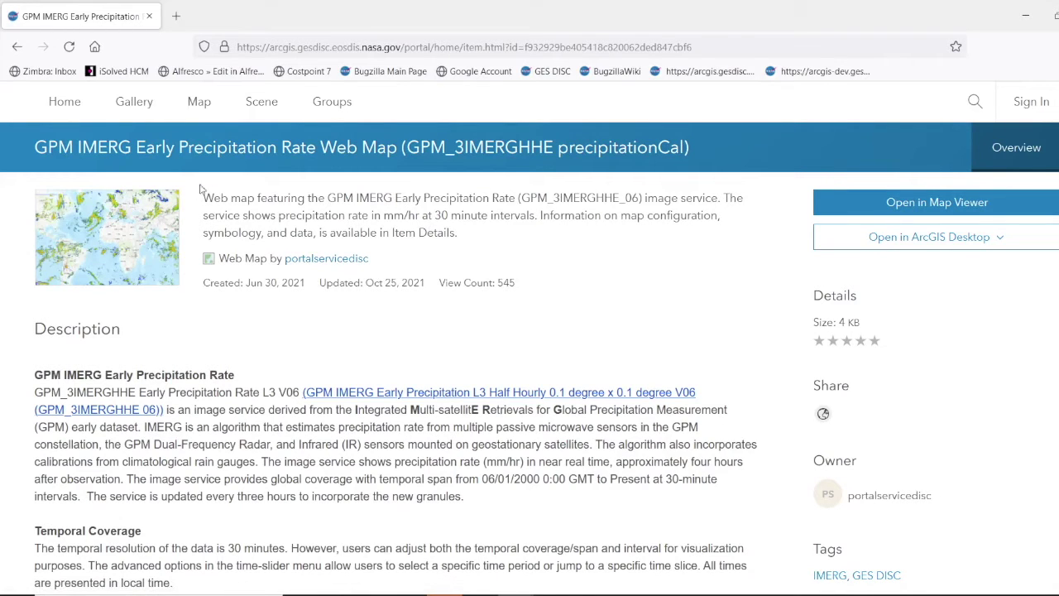
# Step: Read the web map's description, covering temporal coverage, pixel values, portal options, symbology and the color bars of its templates
pyautogui.scroll(-1, 471, 252)
pyautogui.scroll(-2, 471, 252)
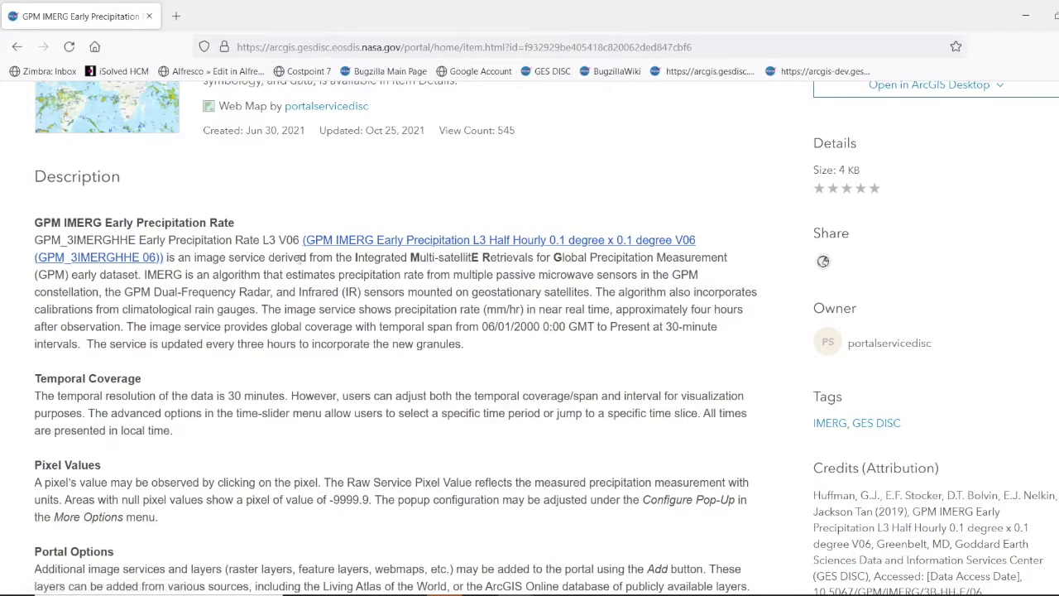
pyautogui.scroll(-4, 261, 278)
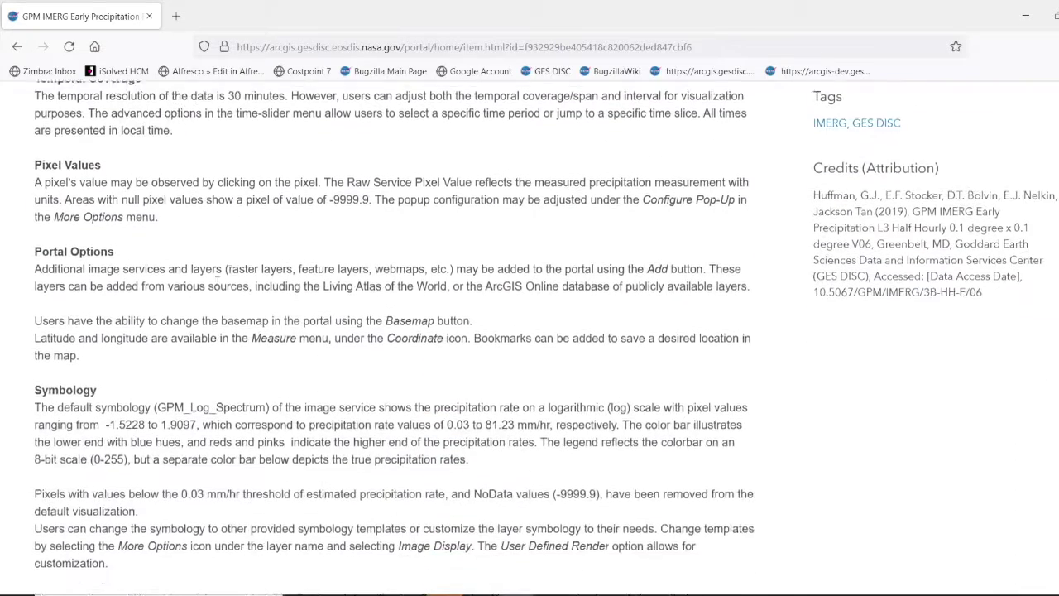
pyautogui.scroll(-5, 95, 168)
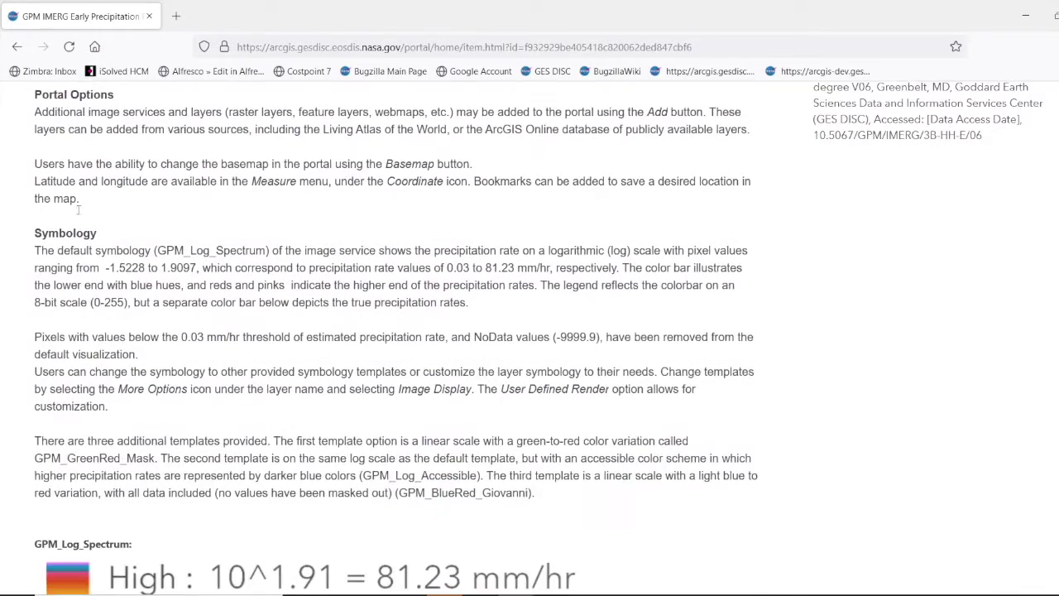
pyautogui.scroll(-2, 317, 269)
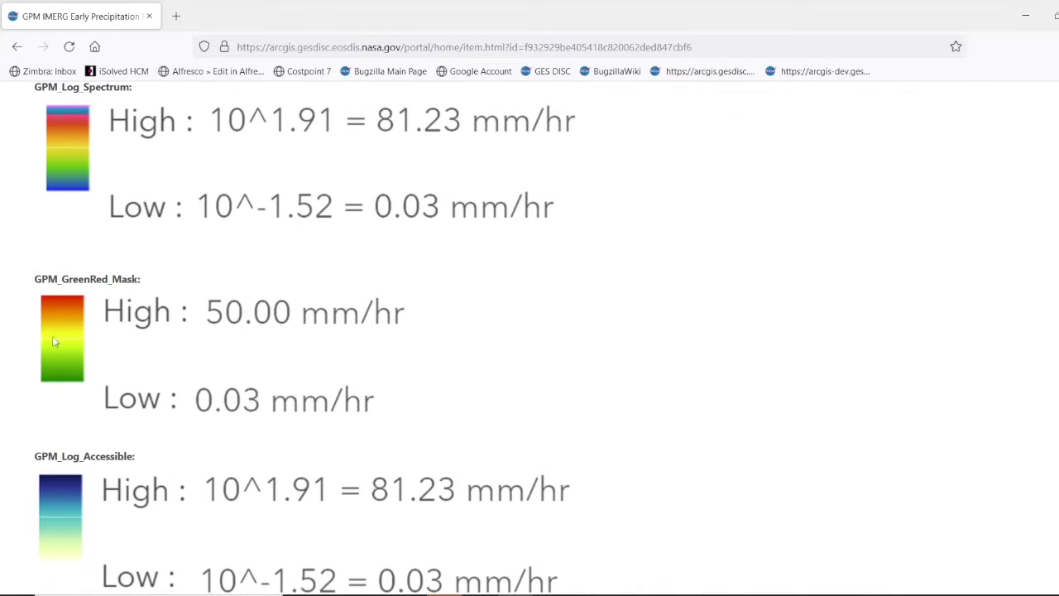
pyautogui.scroll(-5, 336, 362)
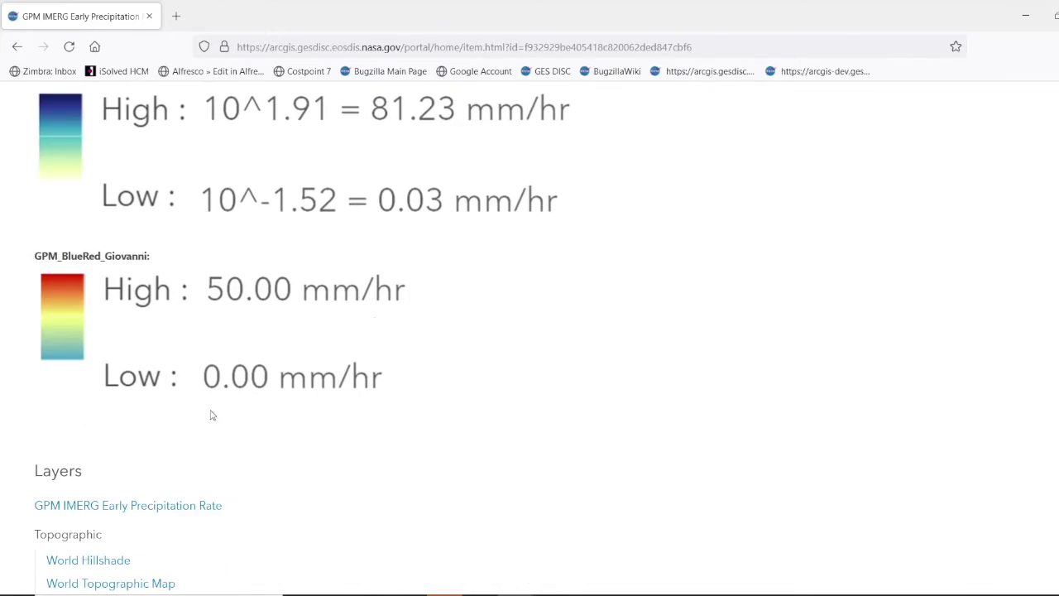
pyautogui.scroll(7, 343, 297)
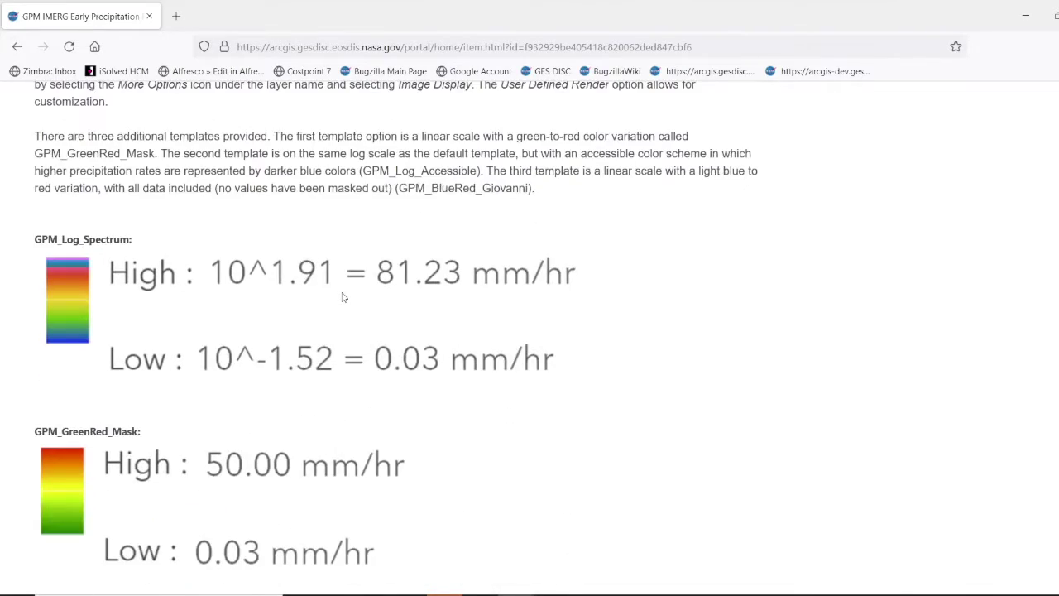
pyautogui.scroll(9, 343, 297)
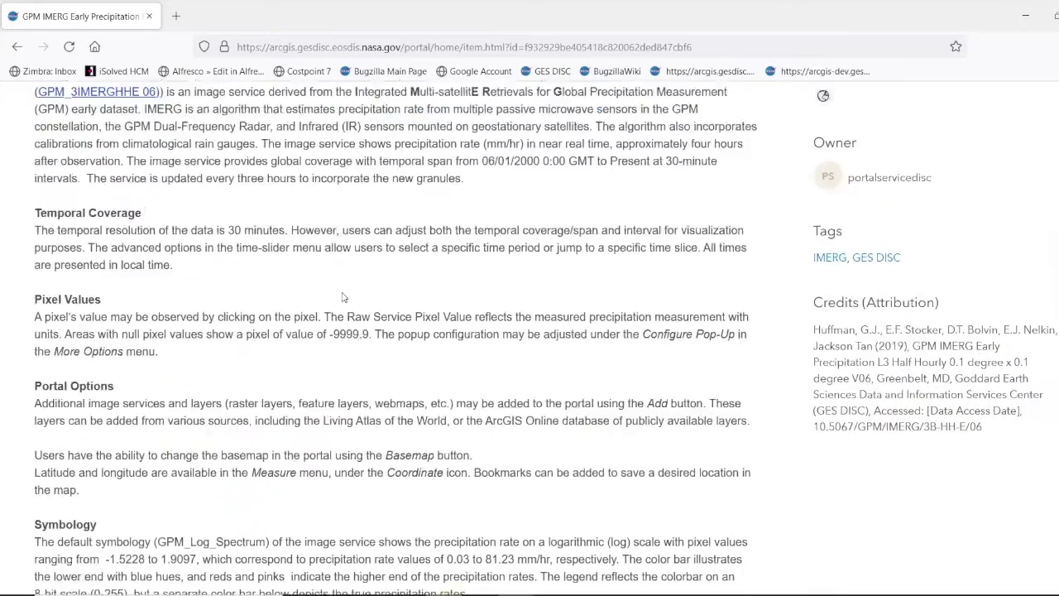
pyautogui.scroll(1, 344, 297)
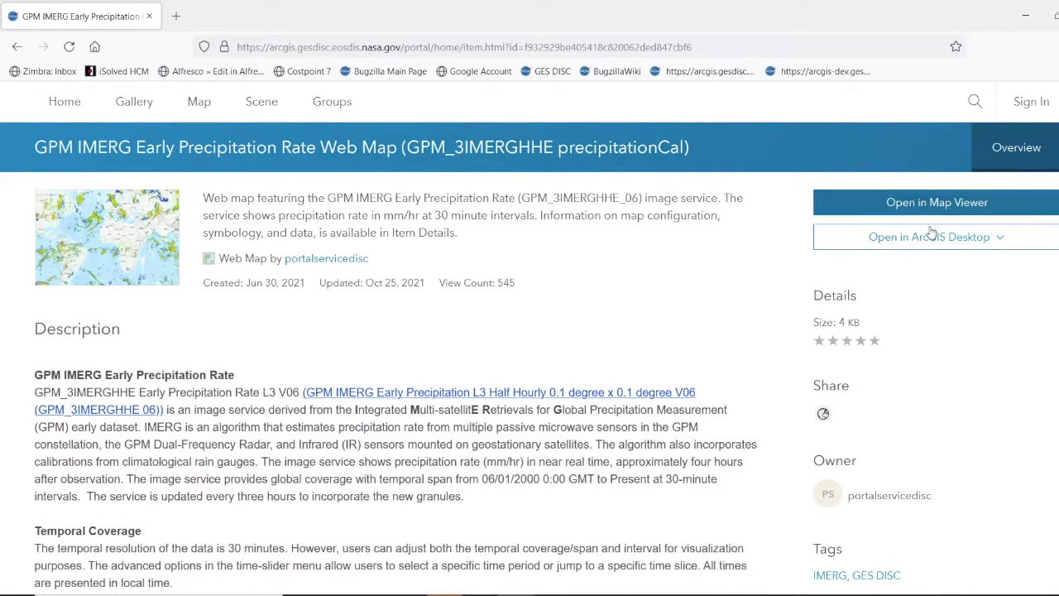
# Step: Check the ArcGIS Desktop opening options, open the web map in Map Viewer and show its layer contents
pyautogui.click(1002, 245)
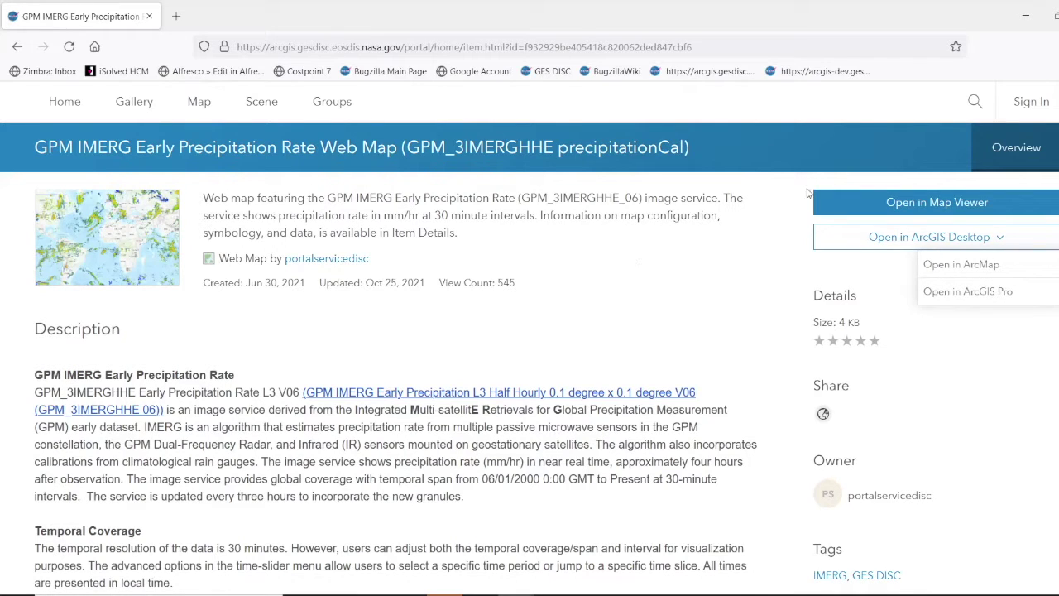
pyautogui.click(860, 205)
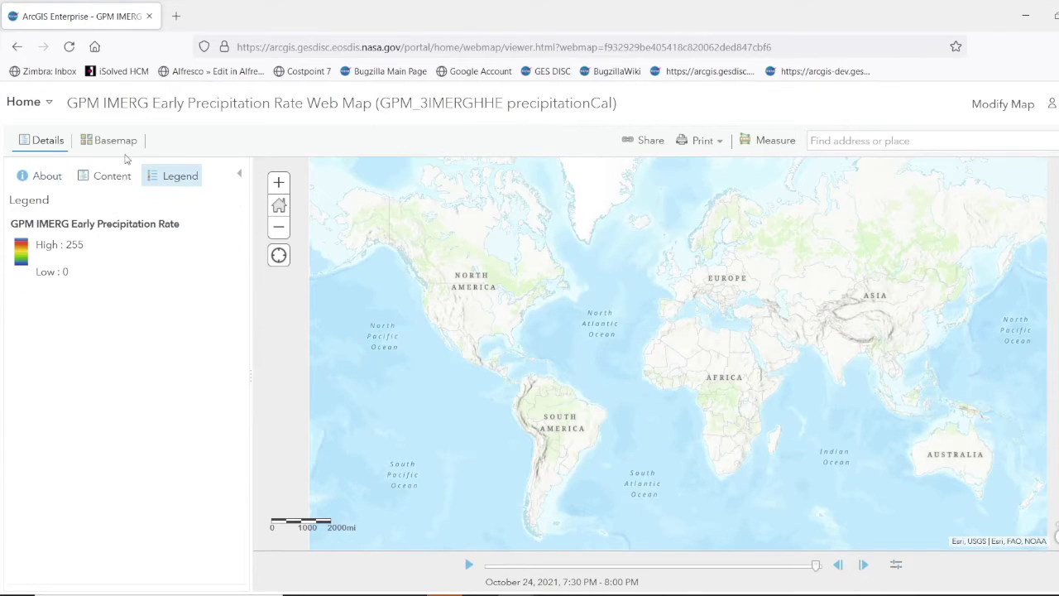
pyautogui.click(96, 181)
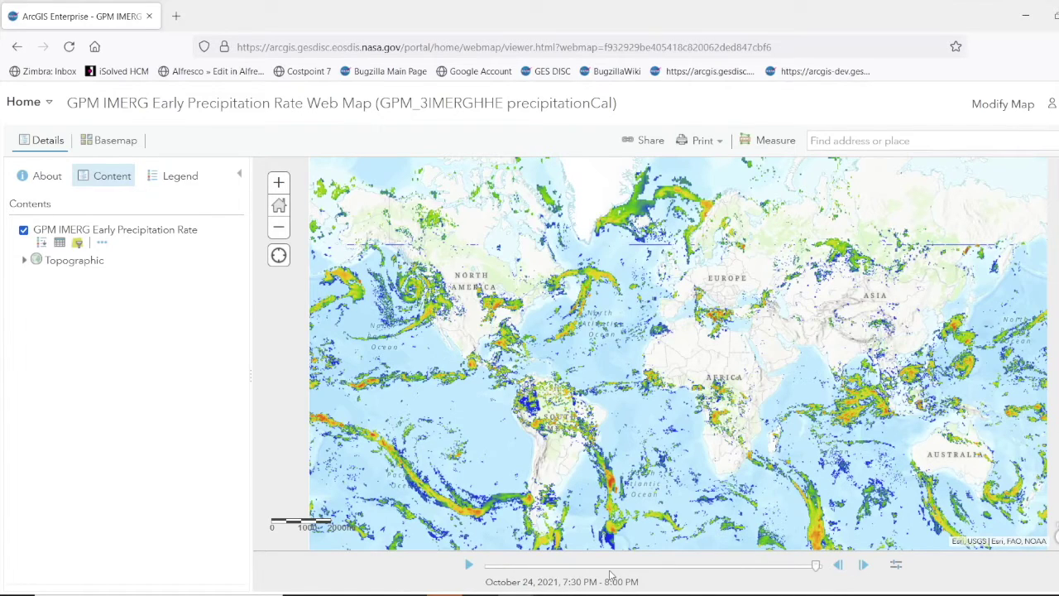
# Step: Explore the precipitation layer over the Americas and Pacific, playing its time animation briefly and pausing it
pyautogui.scroll(3, 535, 418)
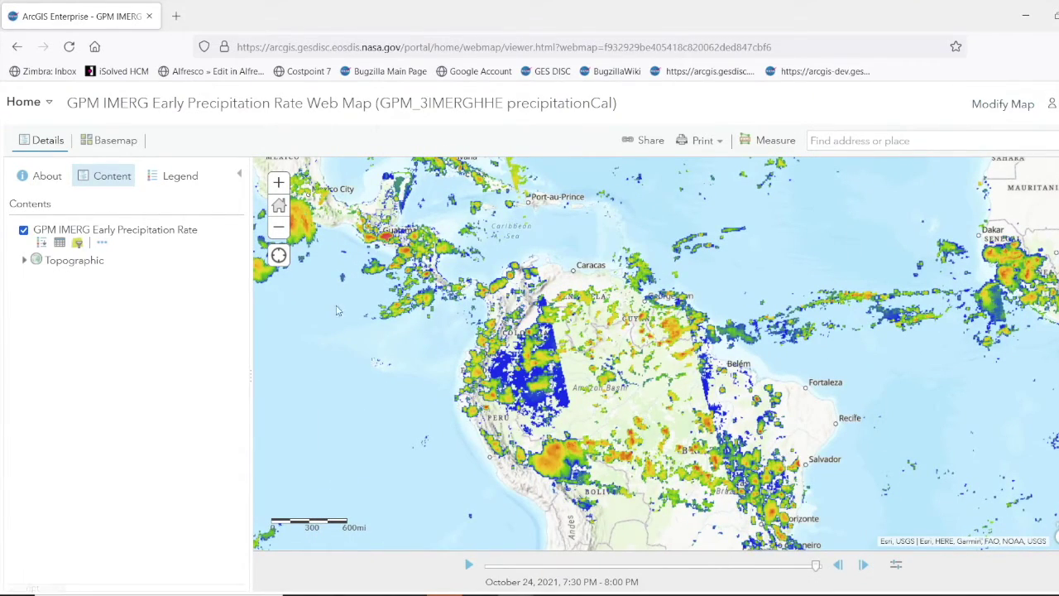
pyautogui.moveTo(295, 328); pyautogui.dragTo(760, 366)
pyautogui.scroll(-1, 895, 305)
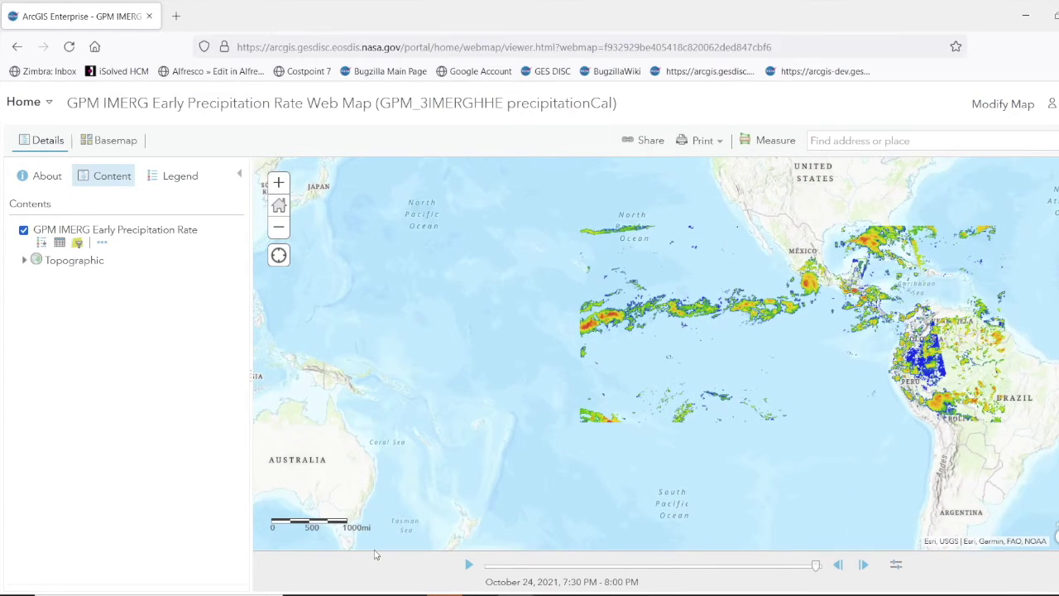
pyautogui.click(468, 564)
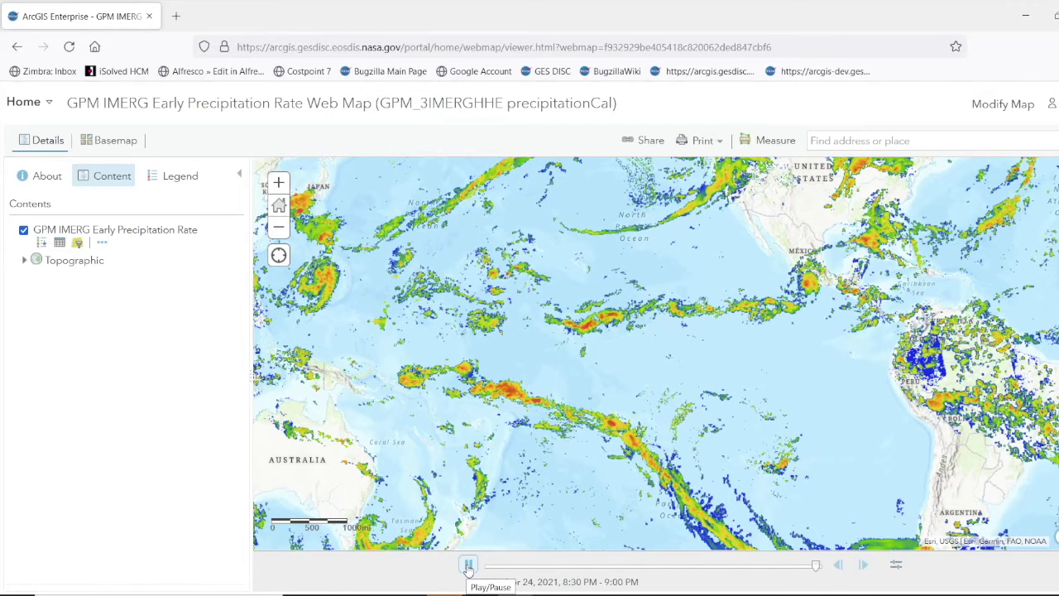
pyautogui.click(468, 564)
pyautogui.moveTo(696, 286); pyautogui.dragTo(463, 410)
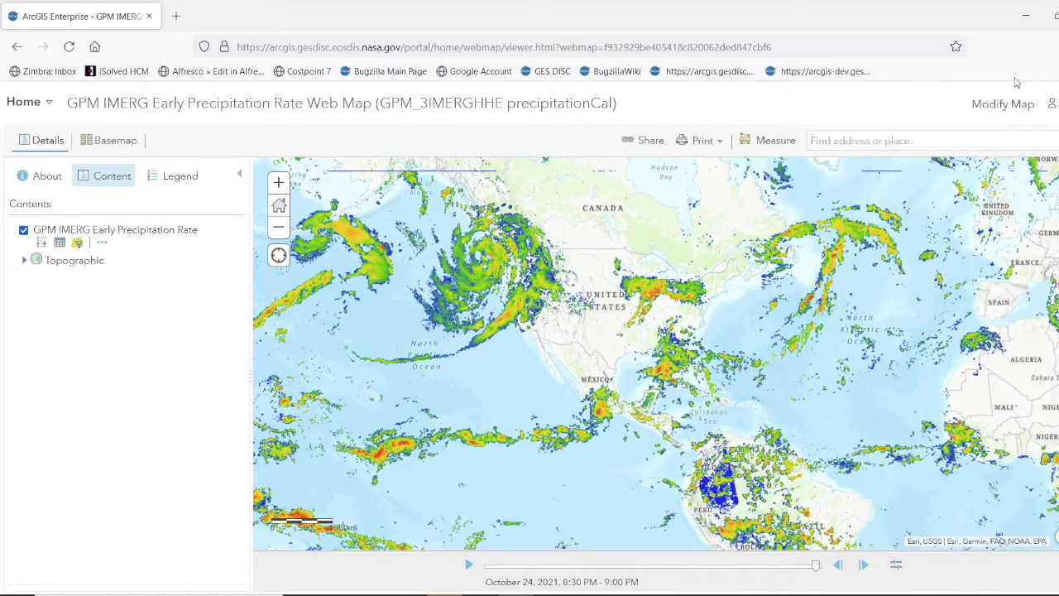
# Step: Put the web map into modify mode and show the advanced options of its time settings
pyautogui.click(1001, 104)
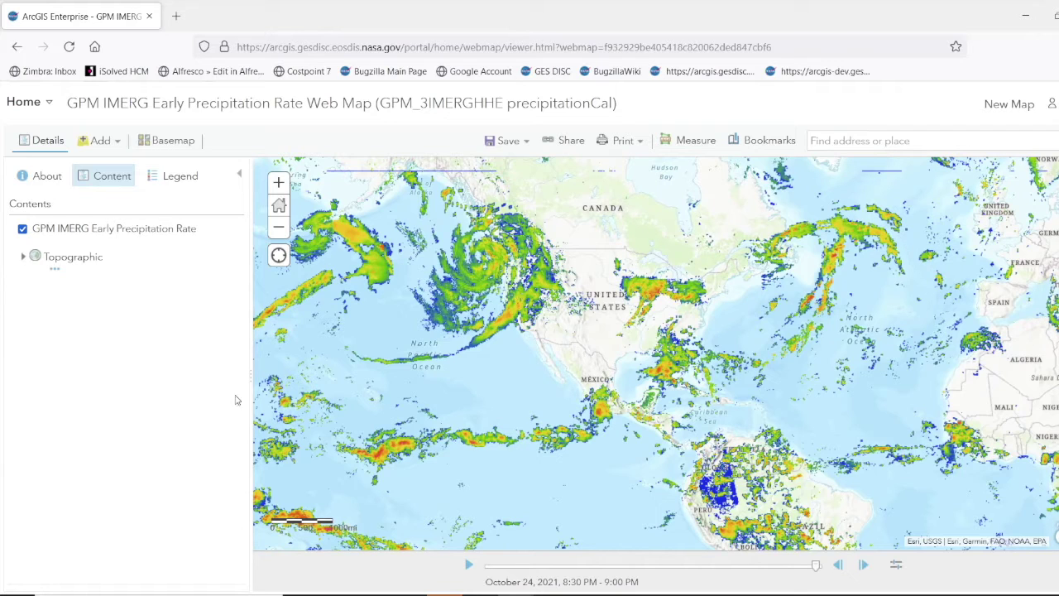
pyautogui.click(896, 565)
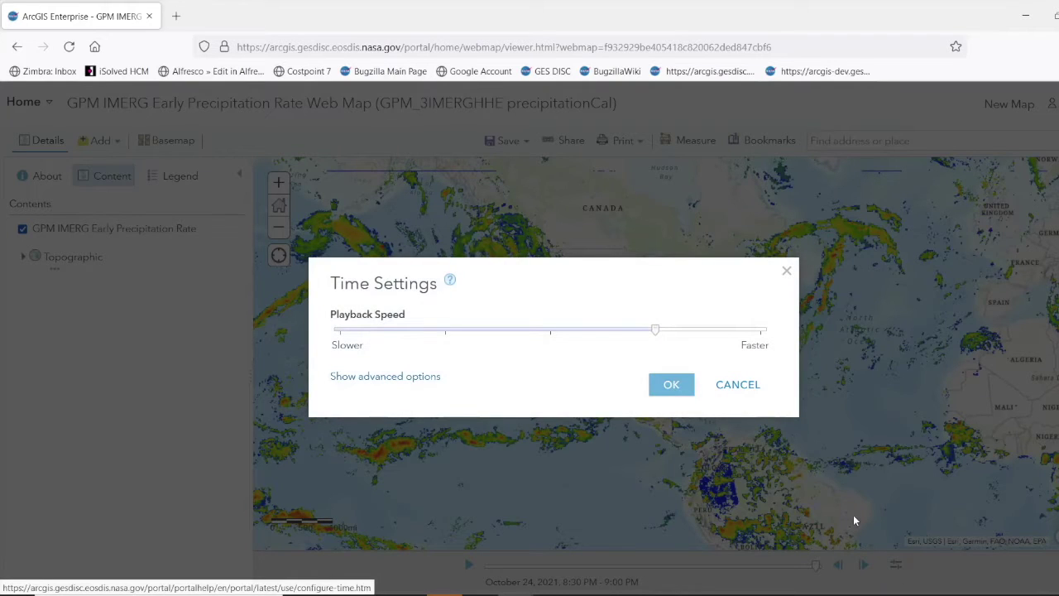
pyautogui.click(368, 377)
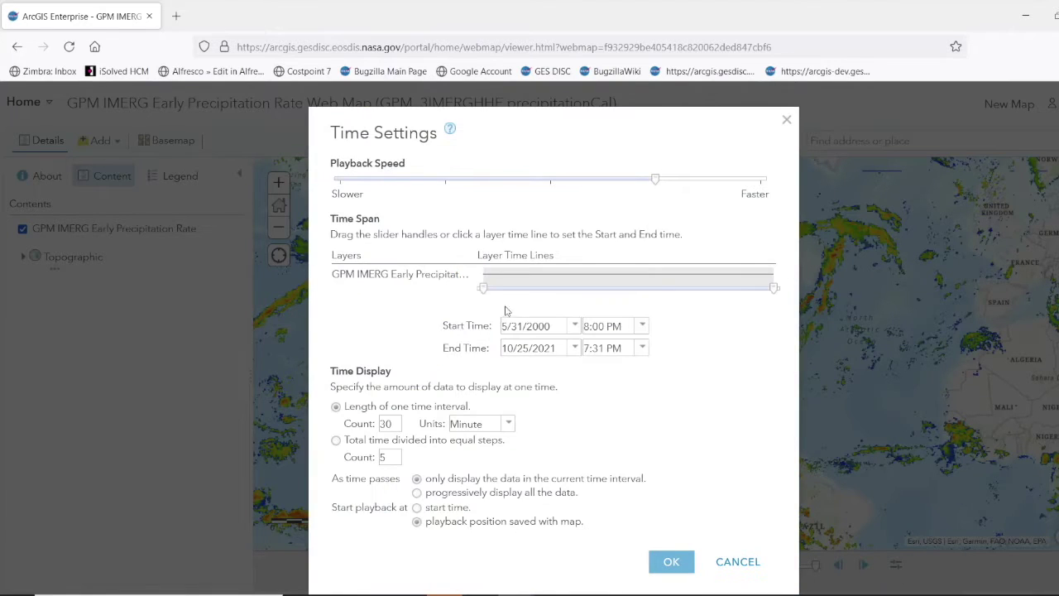
# Step: Set the time span's start to 8/29/2021 at 12:30 AM and apply the time settings
pyautogui.click(564, 329)
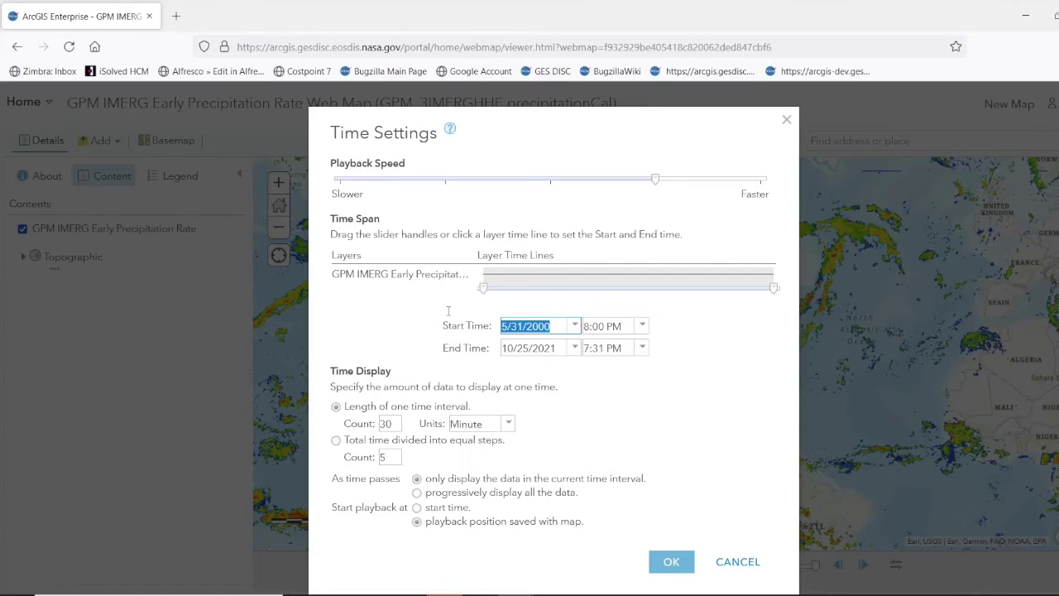
pyautogui.press('BackSpace')
pyautogui.write('8/29/2021')
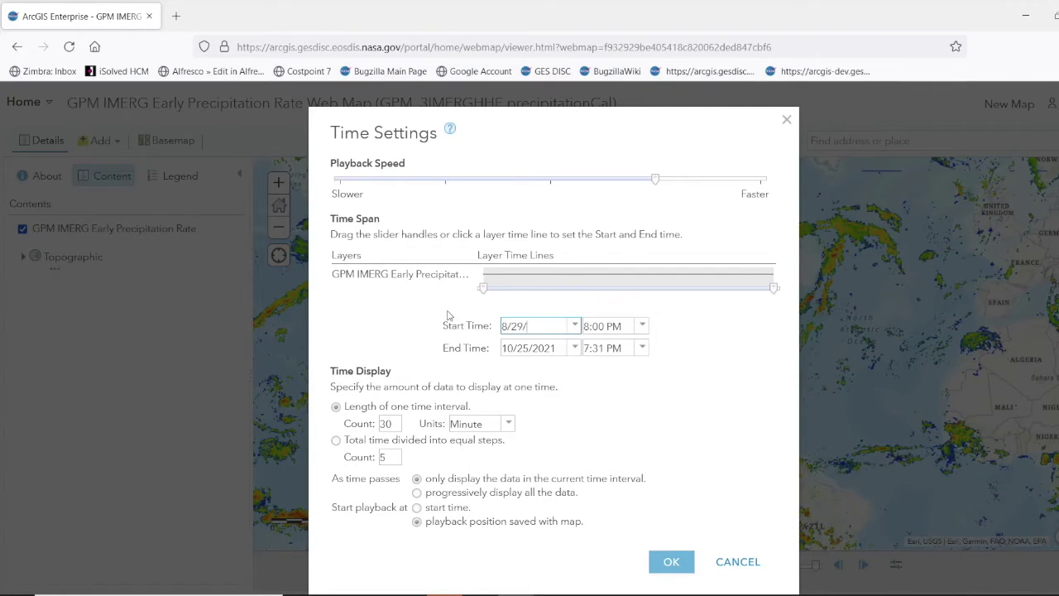
pyautogui.click(641, 327)
pyautogui.scroll(10, 618, 403)
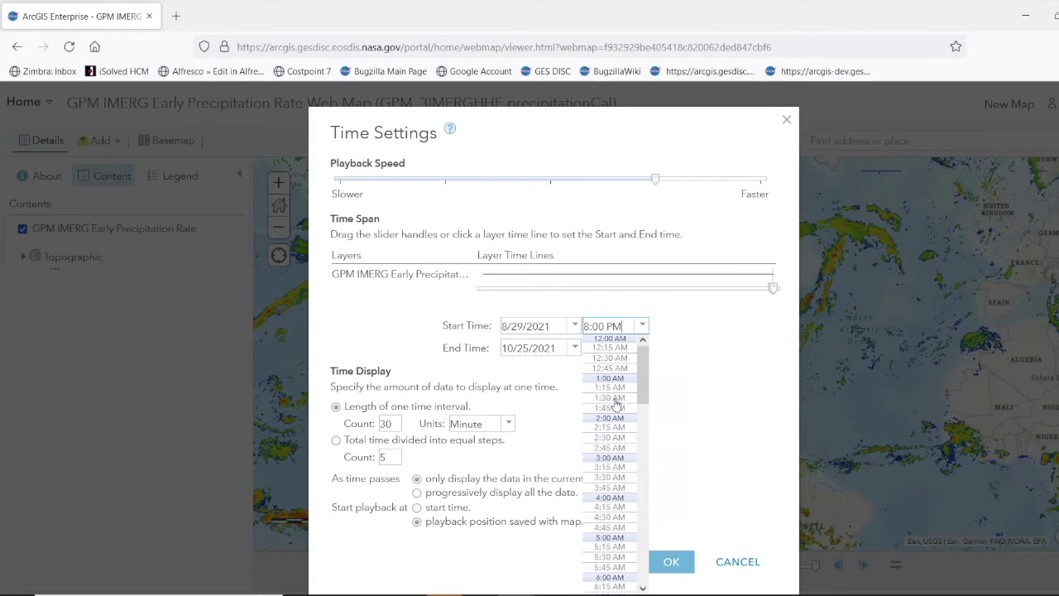
pyautogui.click(617, 359)
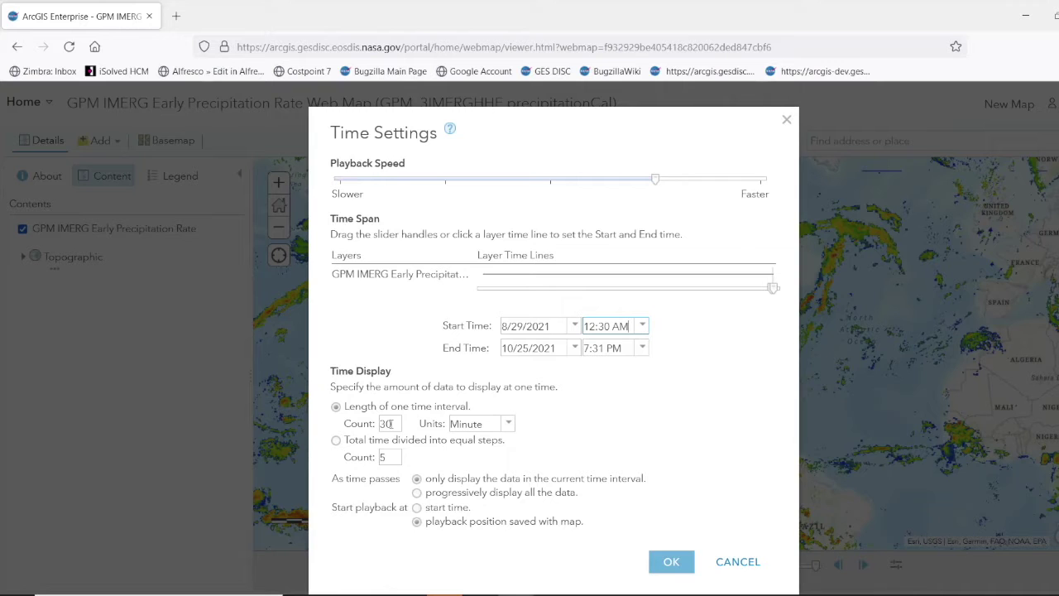
pyautogui.click(671, 562)
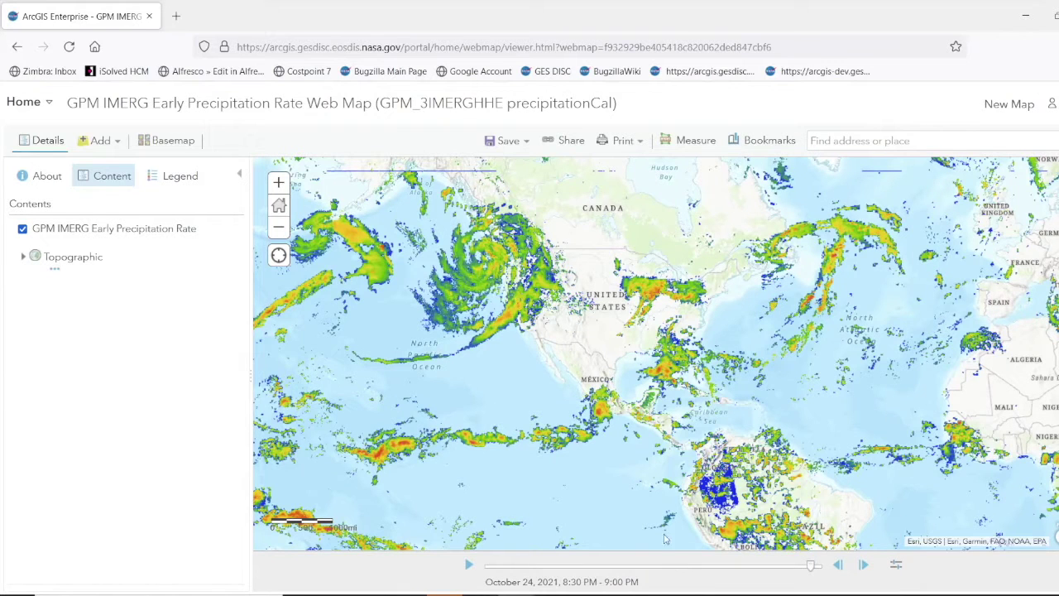
# Step: Set the displayed time to August 29, 2021, 12:30 AM and inspect the storm over the northern Gulf of Mexico
pyautogui.moveTo(811, 568); pyautogui.dragTo(481, 520)
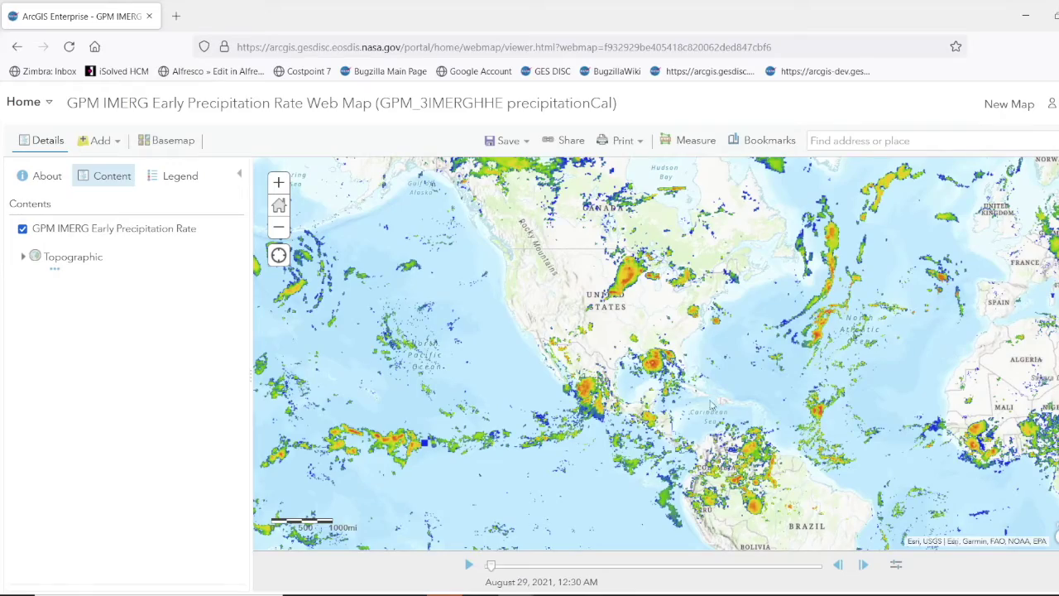
pyautogui.scroll(1, 655, 357)
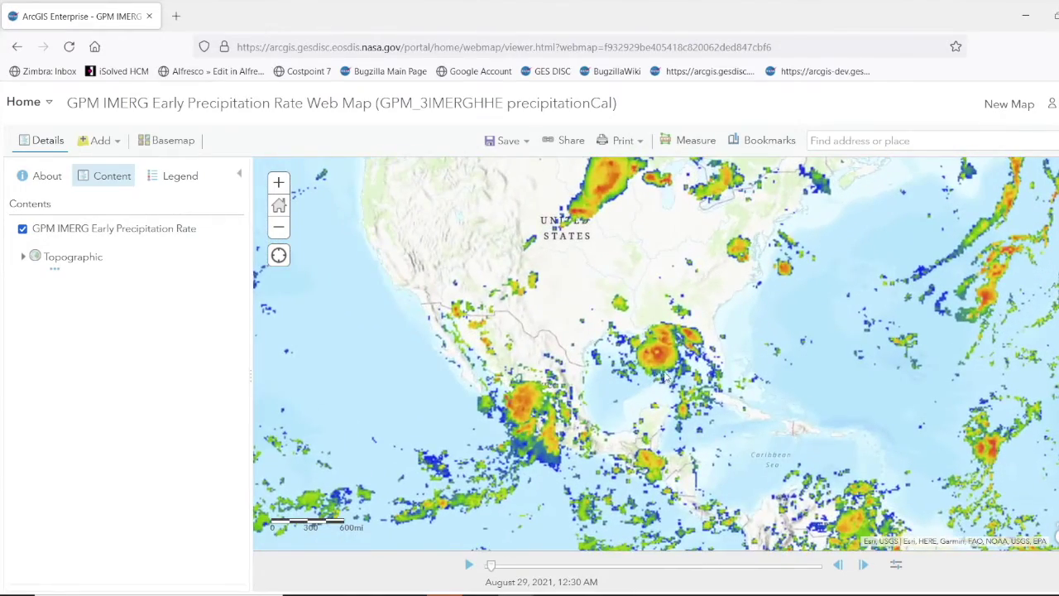
pyautogui.scroll(2, 663, 339)
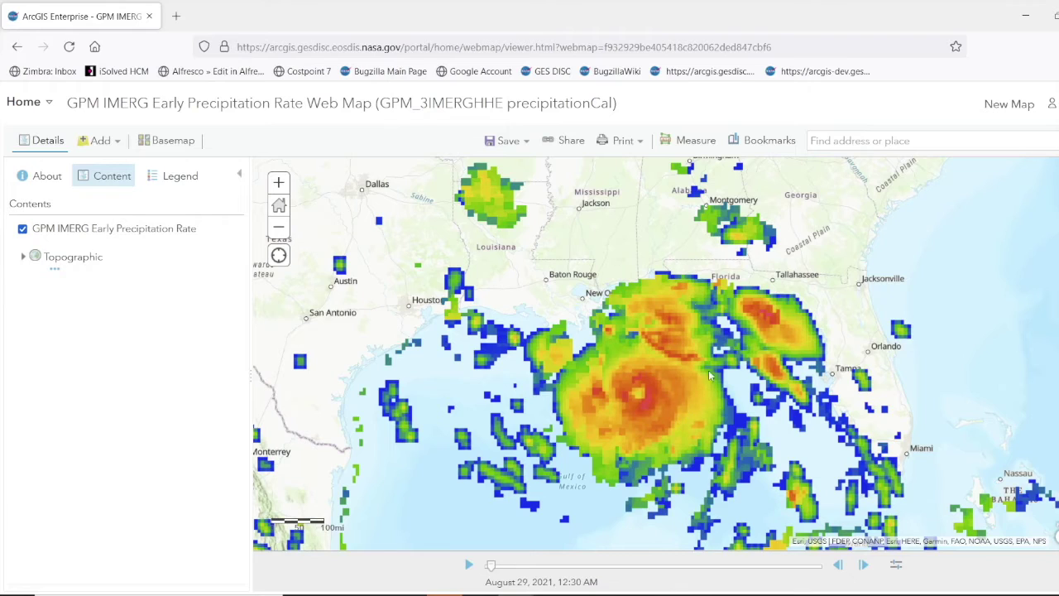
# Step: Check the precipitation rate at the storm's center and view the surrounding rainfall across the Gulf of Mexico and Caribbean
pyautogui.click(647, 400)
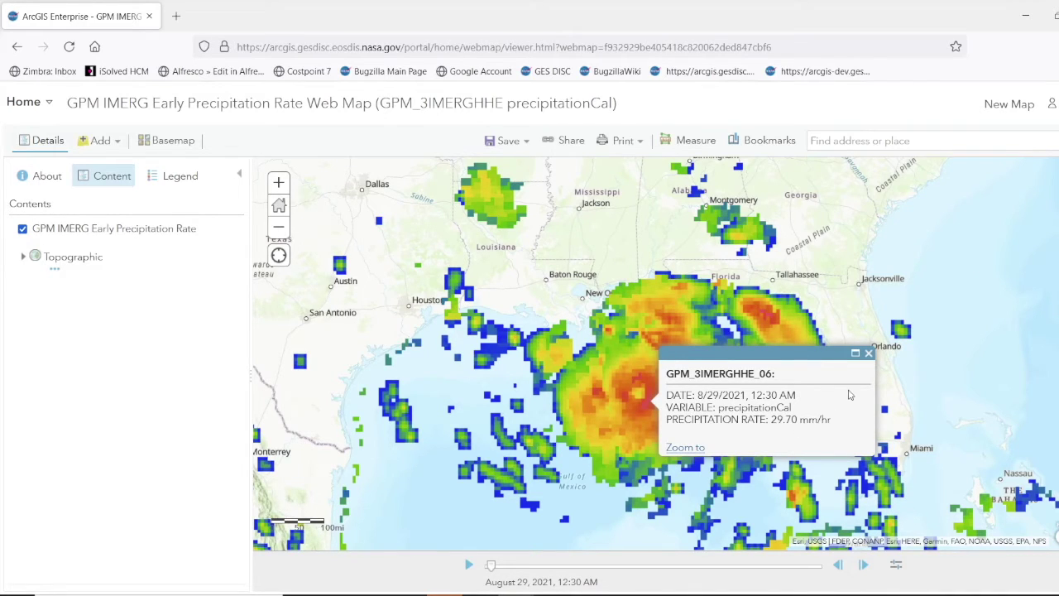
pyautogui.click(869, 354)
pyautogui.scroll(-1, 909, 330)
pyautogui.scroll(-1, 909, 329)
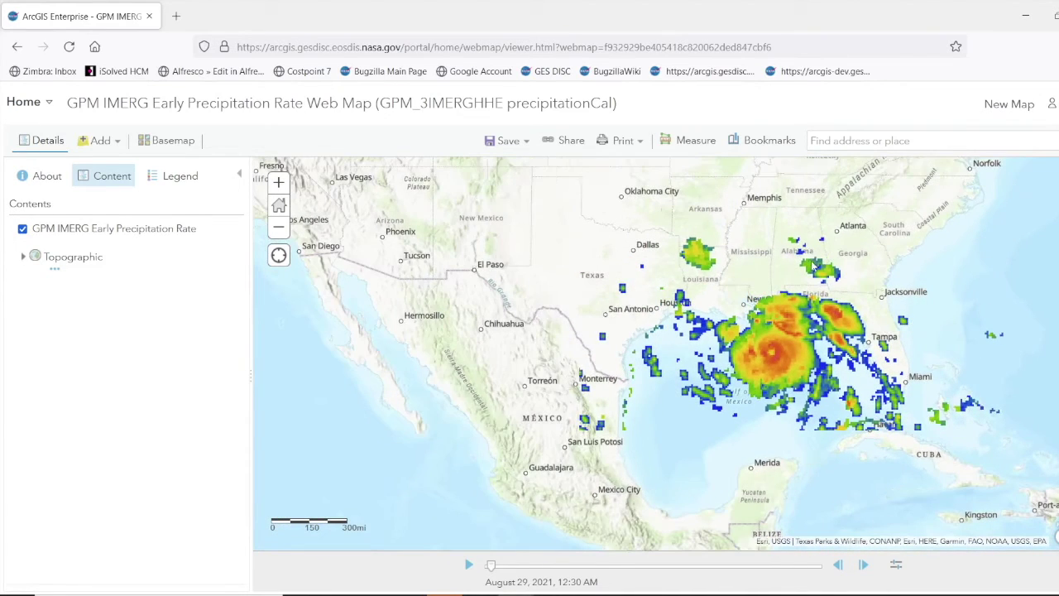
pyautogui.moveTo(780, 304); pyautogui.dragTo(615, 270)
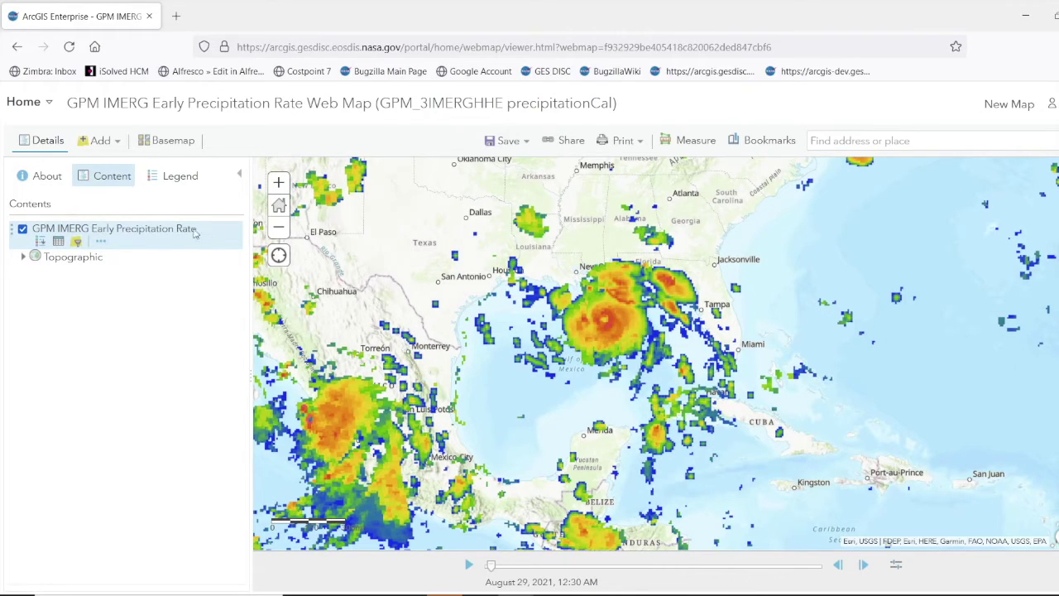
# Step: Change the GPM IMERG Early Precipitation Rate layer's image display to the User Defined Renderer and apply it
pyautogui.click(101, 243)
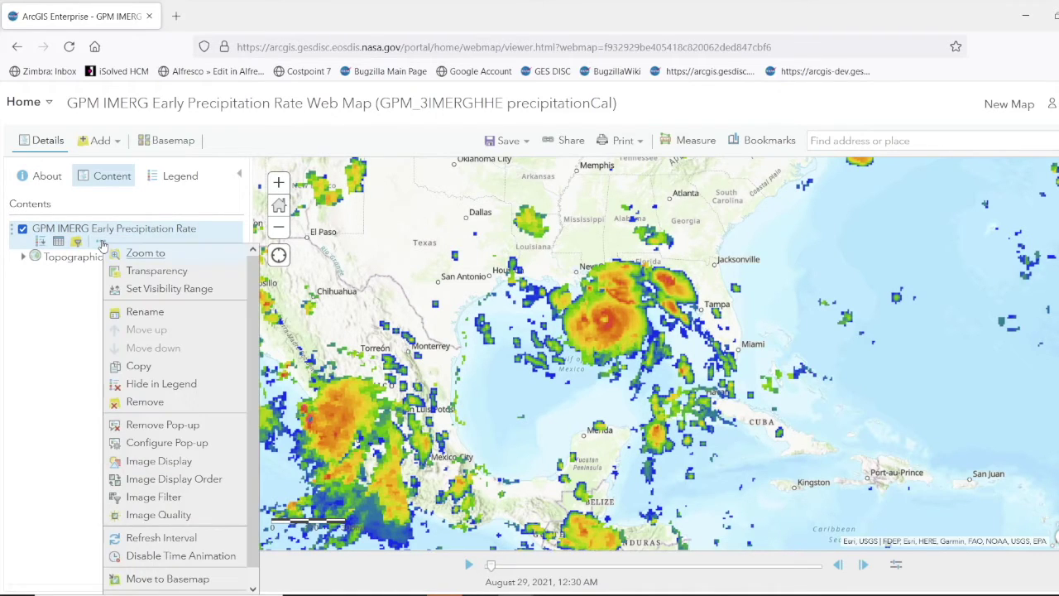
pyautogui.click(159, 461)
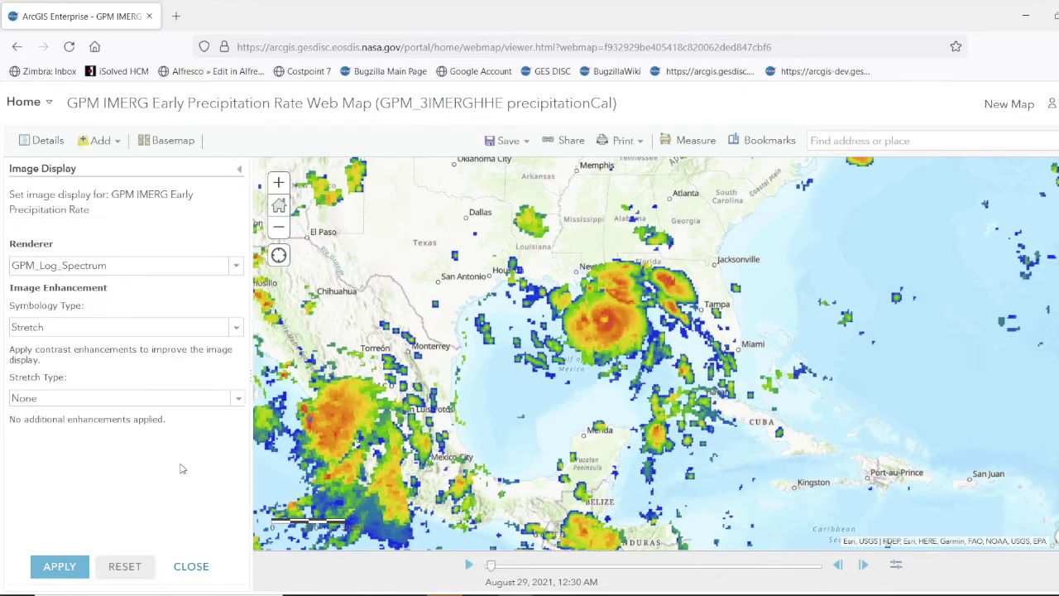
pyautogui.click(236, 268)
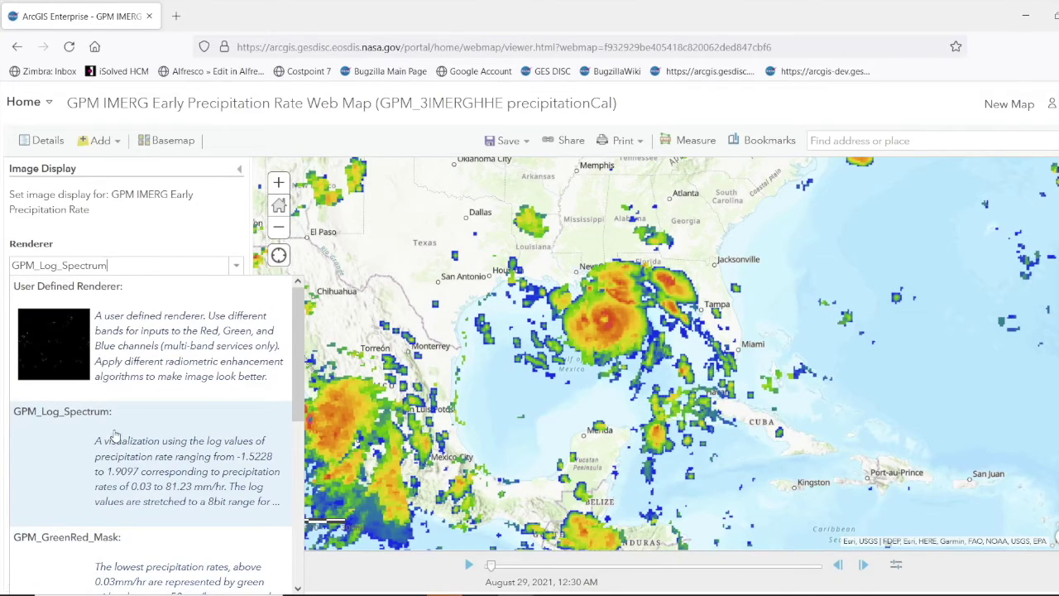
pyautogui.scroll(-4, 111, 442)
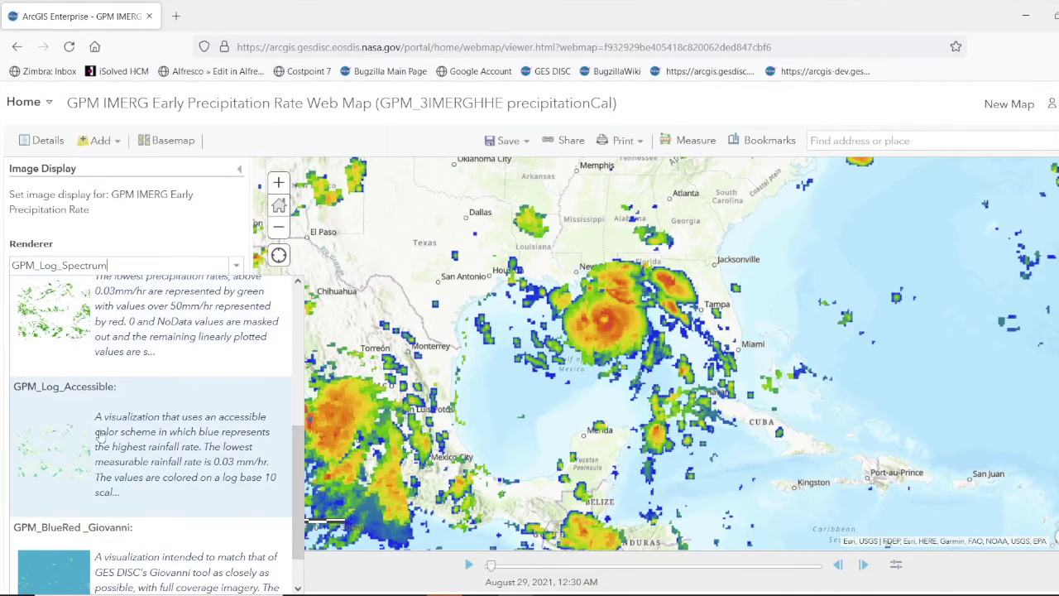
pyautogui.scroll(4, 100, 327)
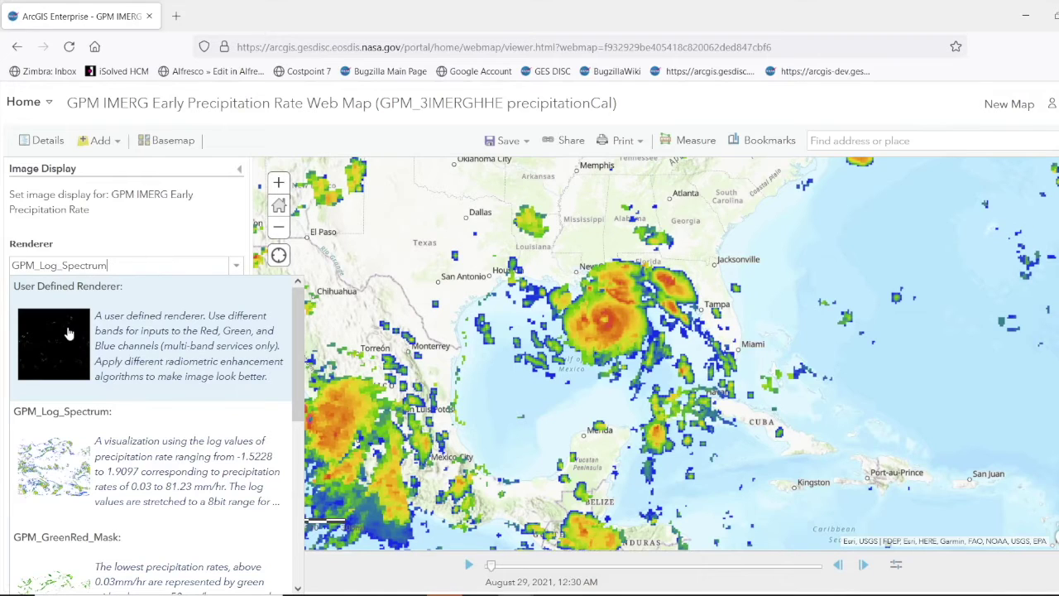
pyautogui.click(70, 332)
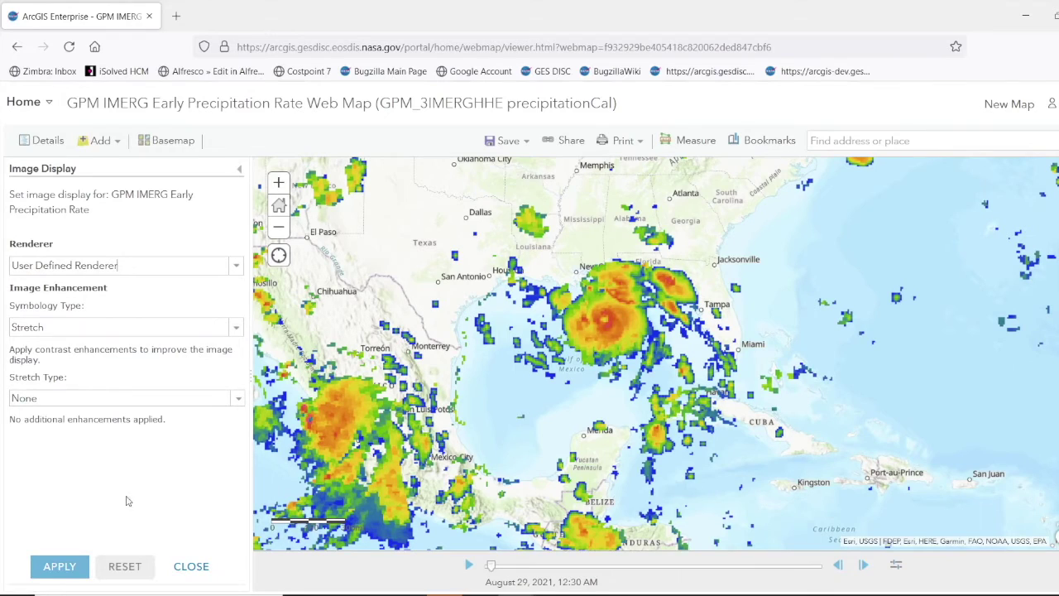
pyautogui.click(60, 566)
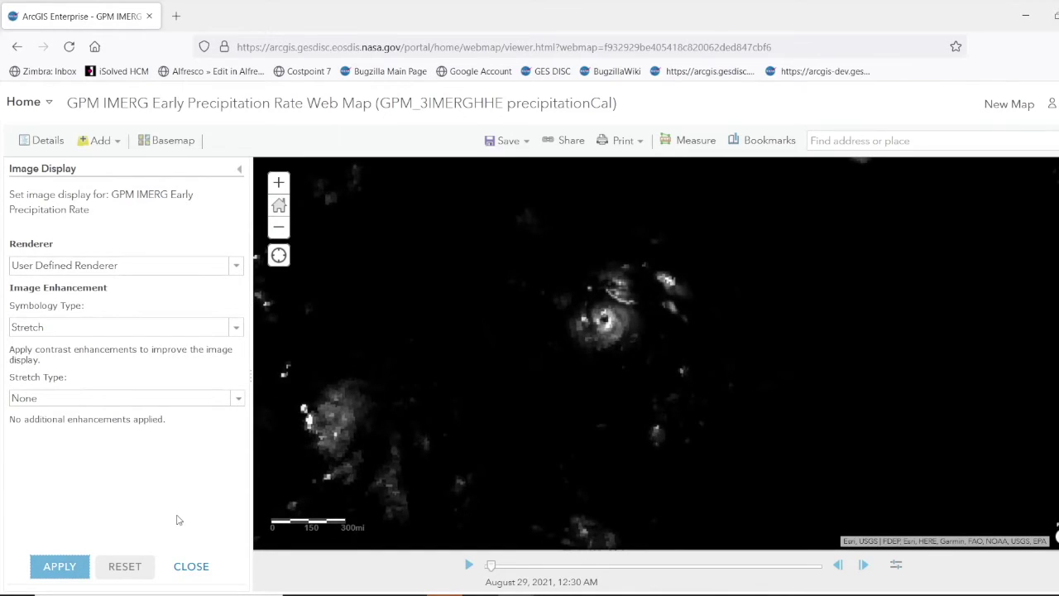
pyautogui.click(199, 569)
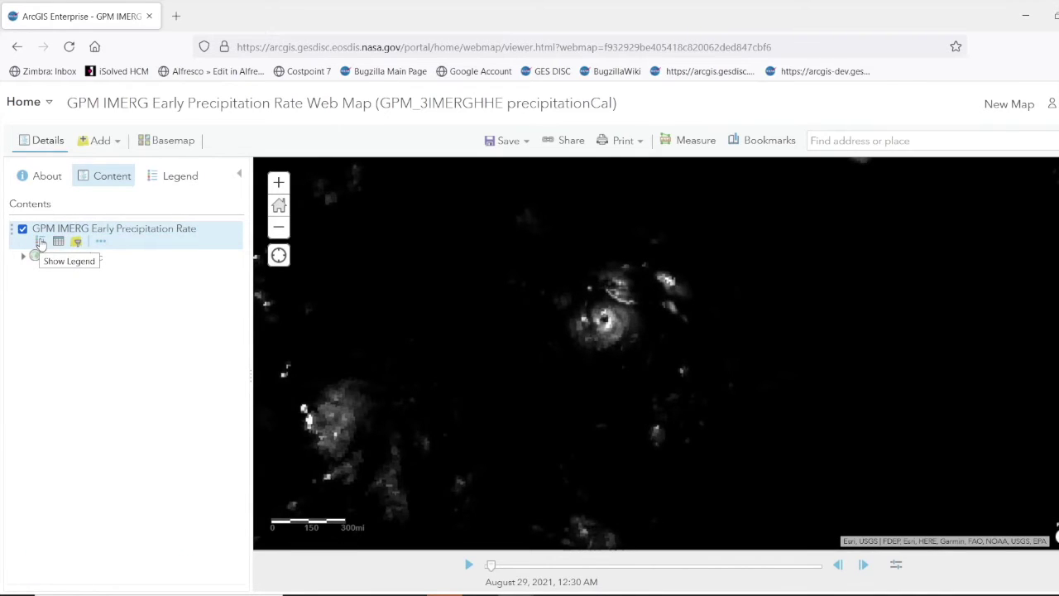
# Step: Examine the precipitation layer's legend, both in the map legend and beneath the layer in the contents list
pyautogui.click(183, 177)
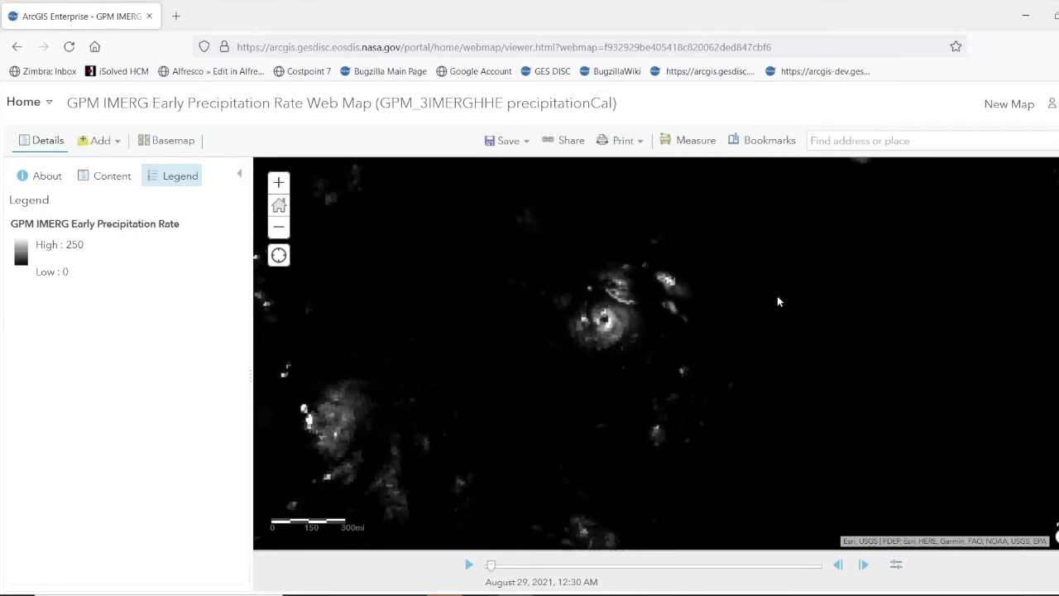
pyautogui.scroll(-3, 575, 326)
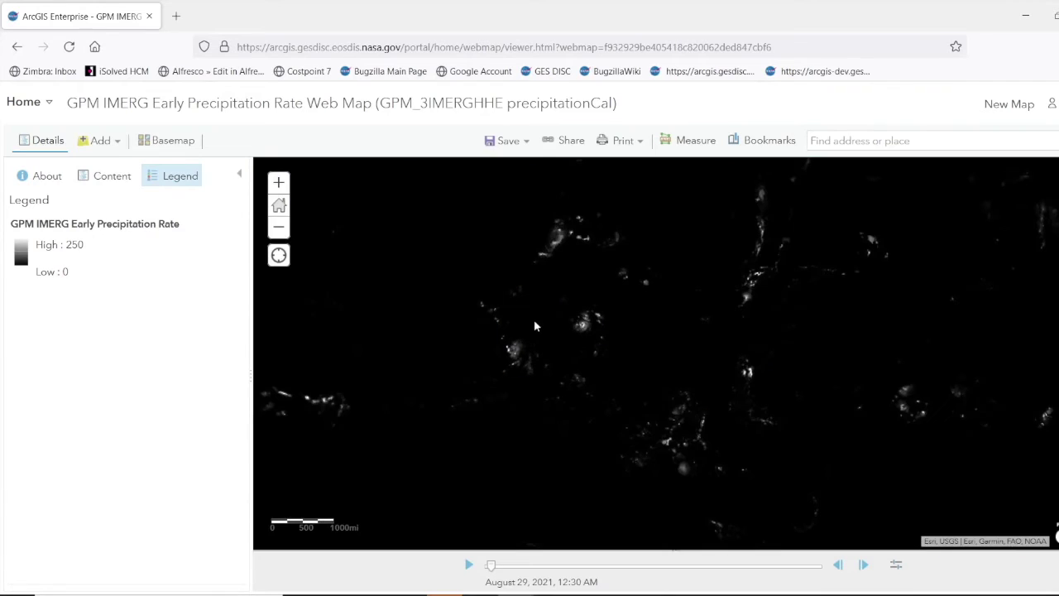
pyautogui.click(114, 176)
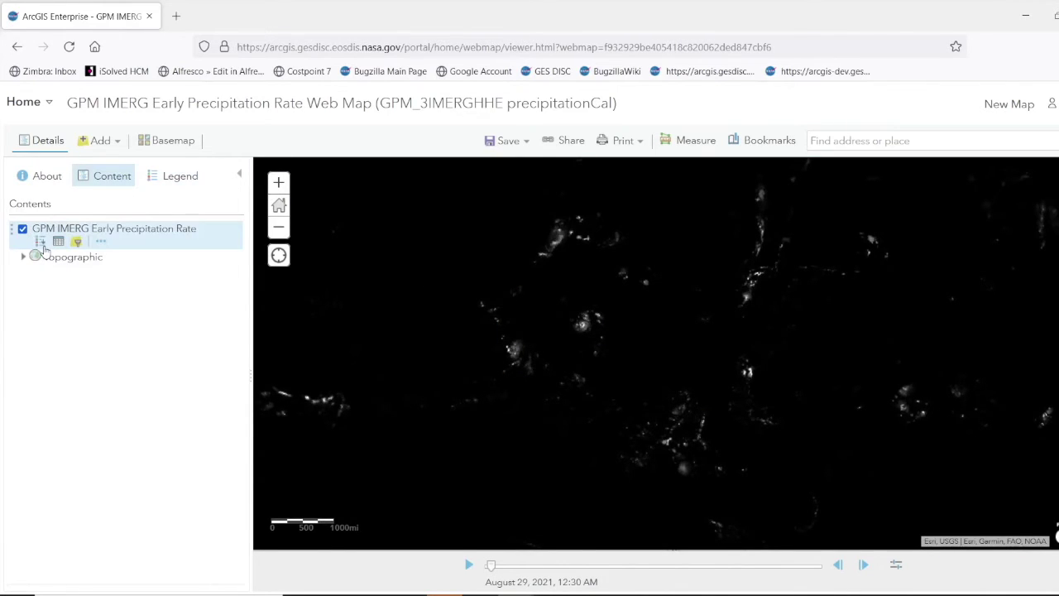
pyautogui.click(41, 241)
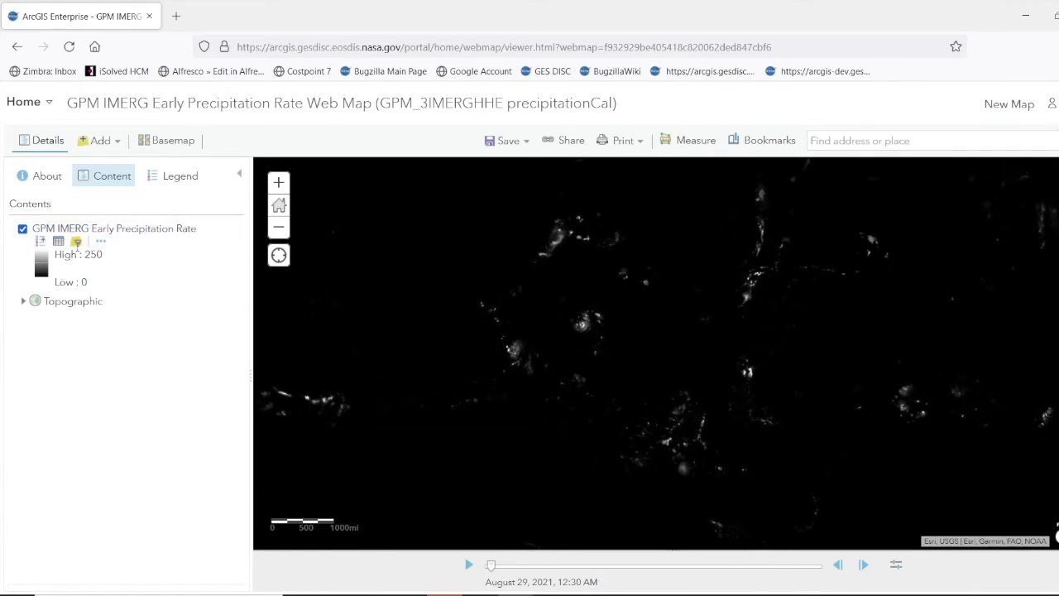
pyautogui.click(40, 241)
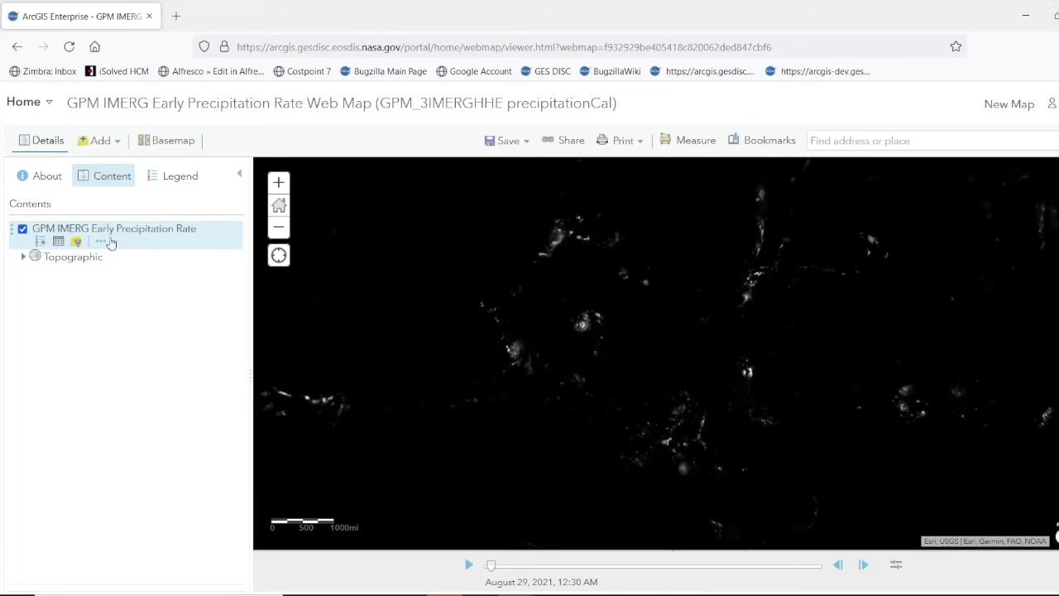
# Step: Select the User Defined Renderer for the precipitation layer with Stretch symbology and the Standard Deviation stretch type
pyautogui.click(101, 241)
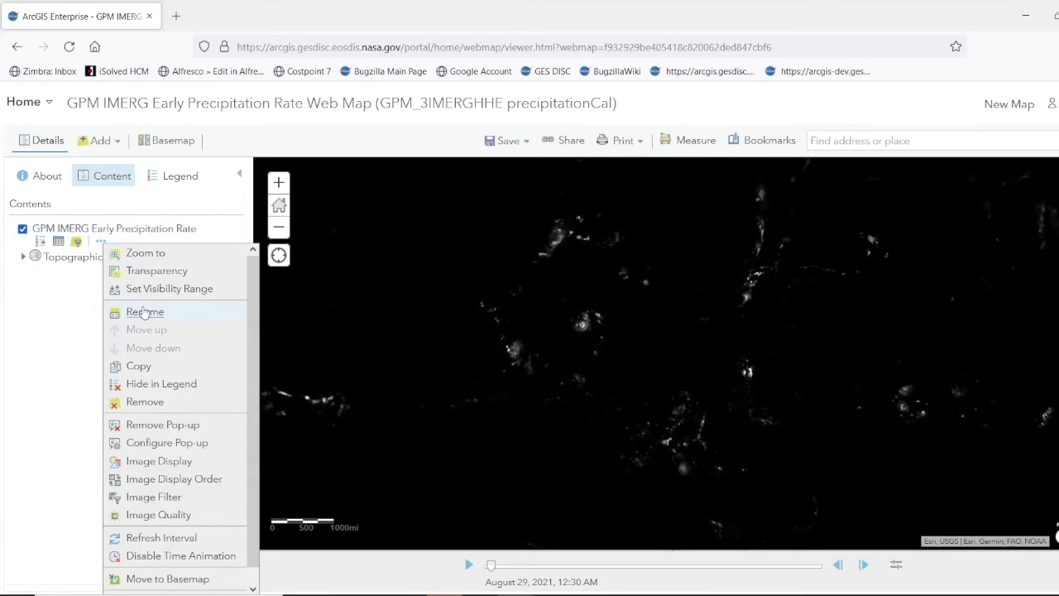
pyautogui.click(159, 461)
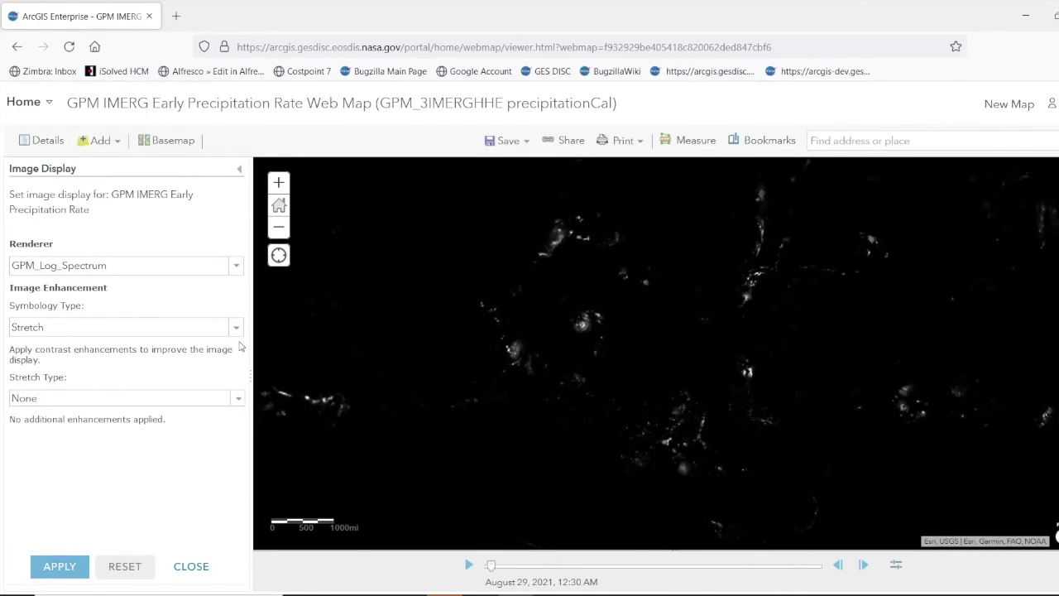
pyautogui.click(160, 271)
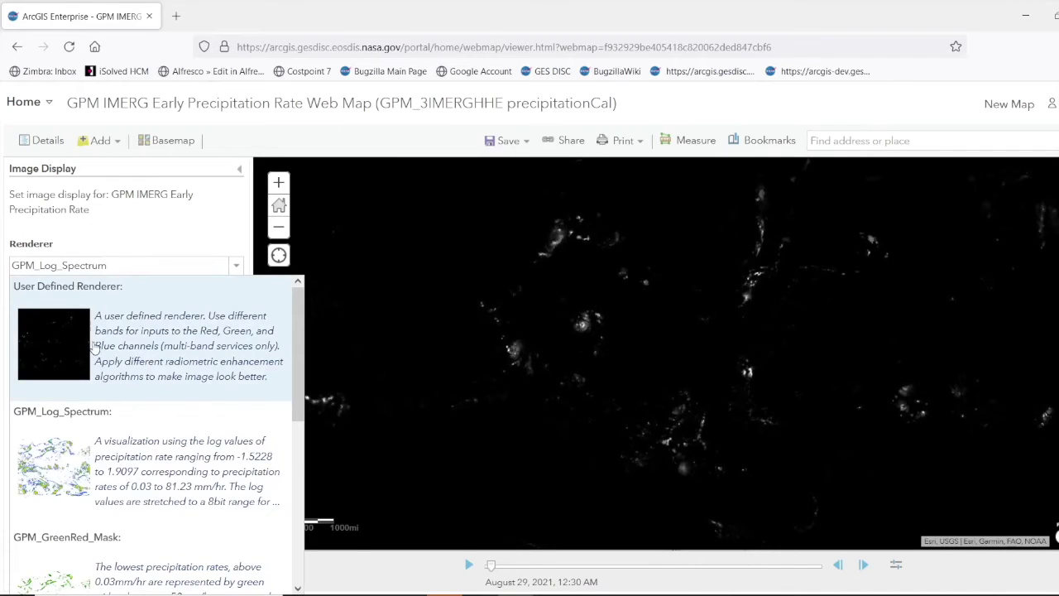
pyautogui.scroll(-3, 95, 348)
pyautogui.scroll(3, 100, 360)
pyautogui.click(101, 362)
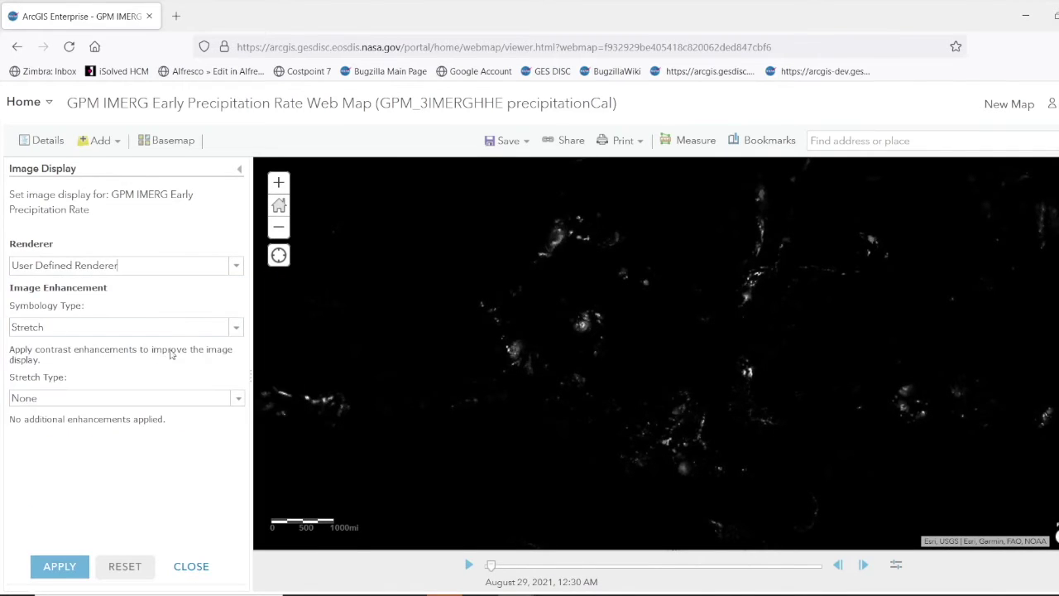
pyautogui.click(232, 333)
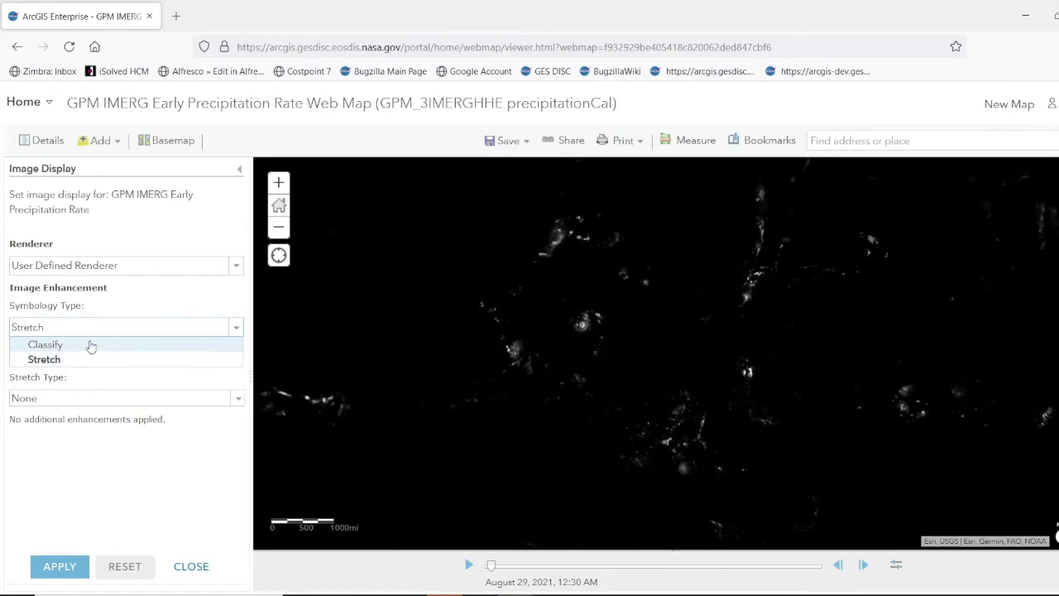
pyautogui.click(78, 365)
pyautogui.click(83, 400)
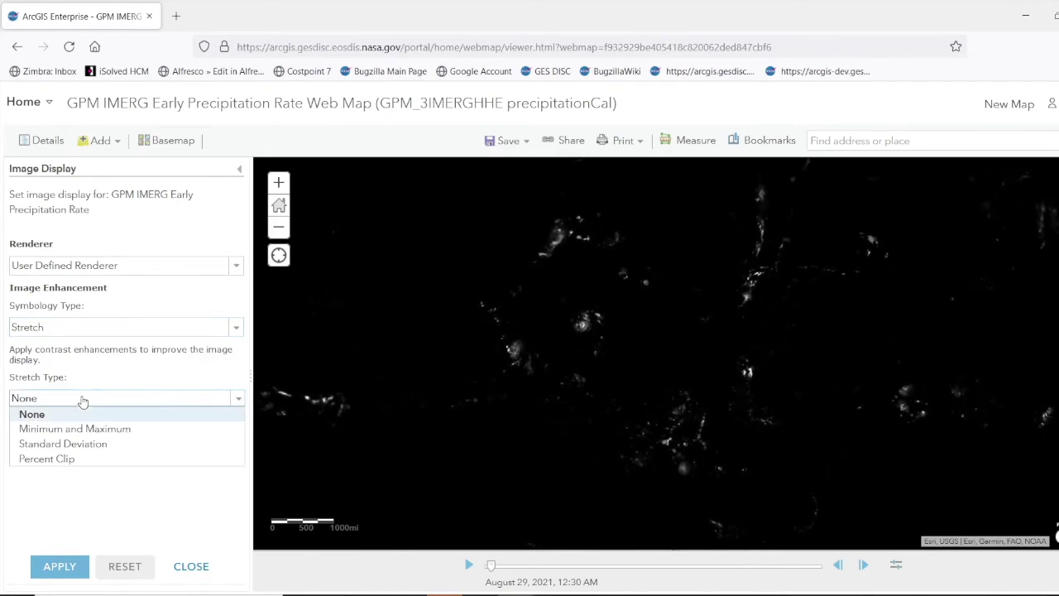
pyautogui.click(77, 445)
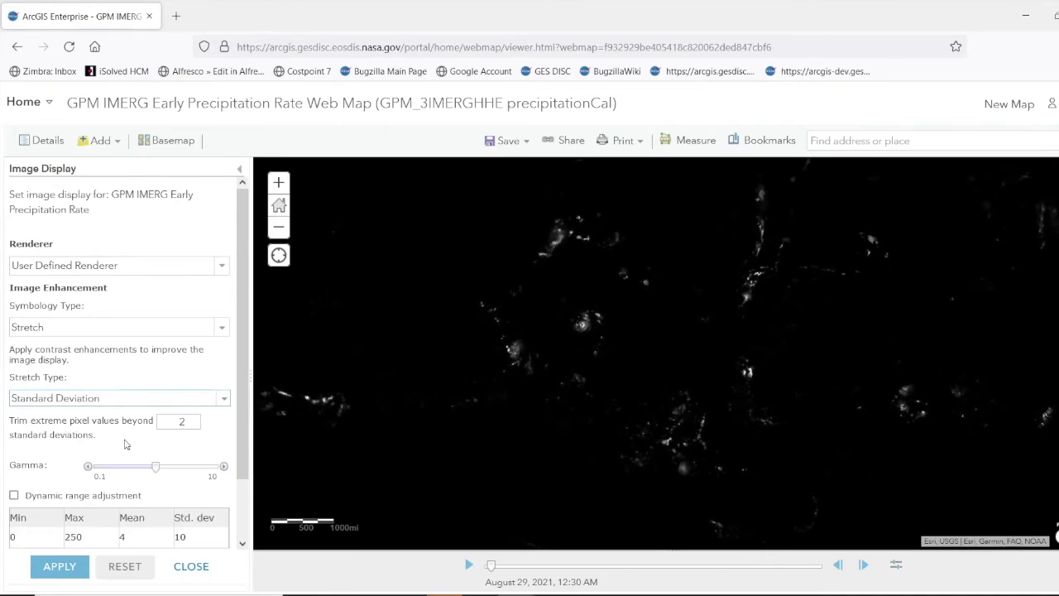
# Step: Choose the green-yellow-red color ramp for the stretch, apply the image display settings and view the result worldwide
pyautogui.scroll(-1, 80, 413)
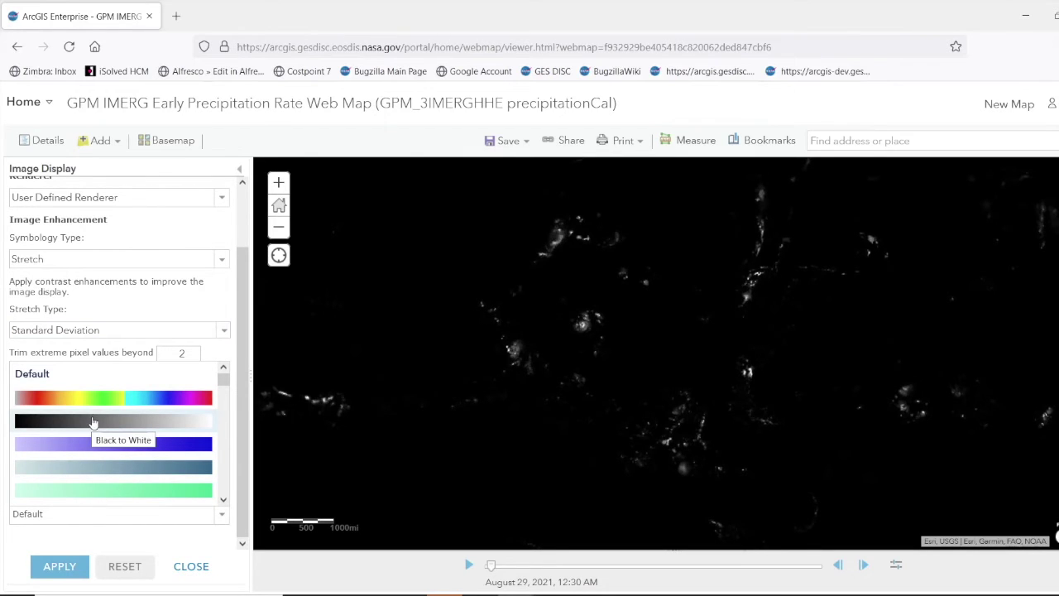
pyautogui.scroll(-2, 93, 454)
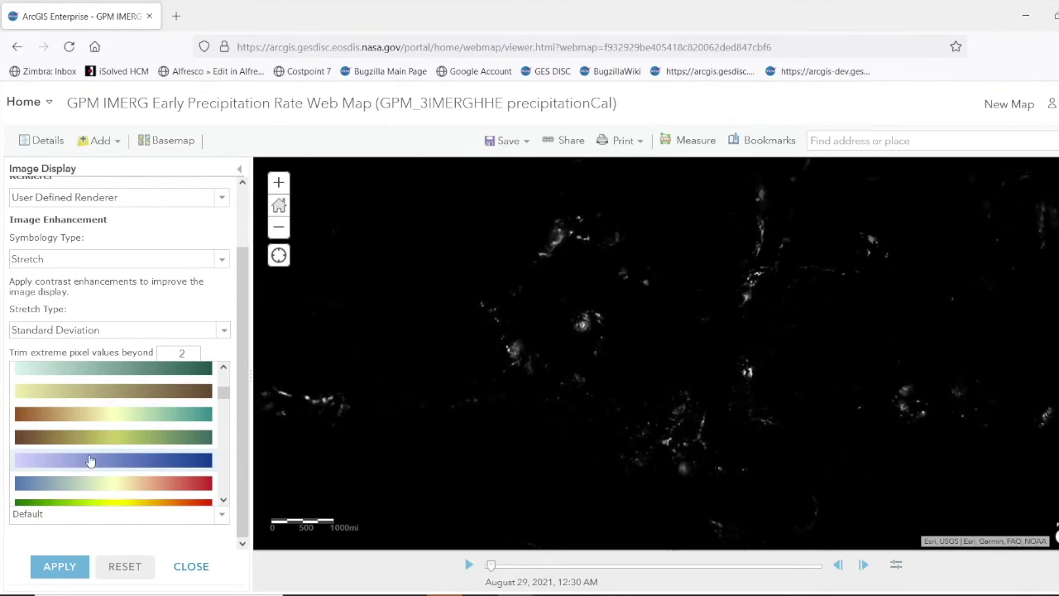
pyautogui.scroll(-2, 91, 461)
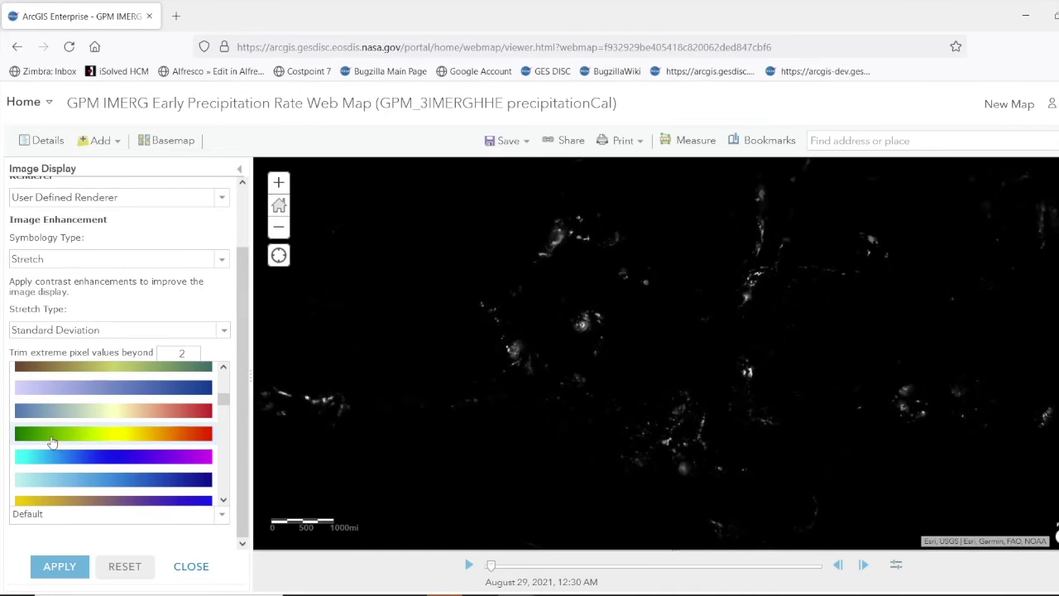
pyautogui.click(52, 440)
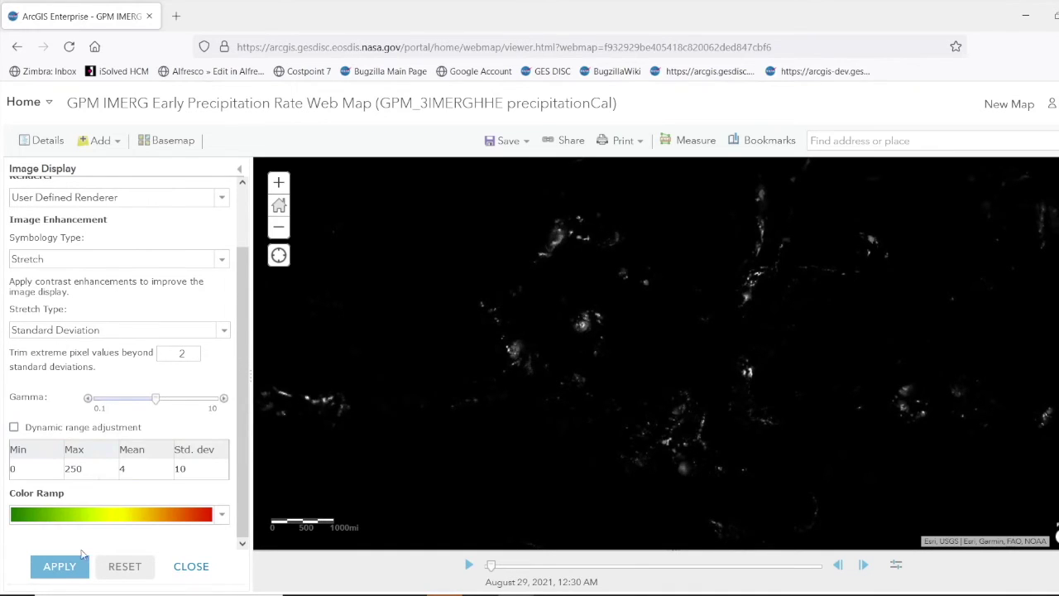
pyautogui.click(73, 565)
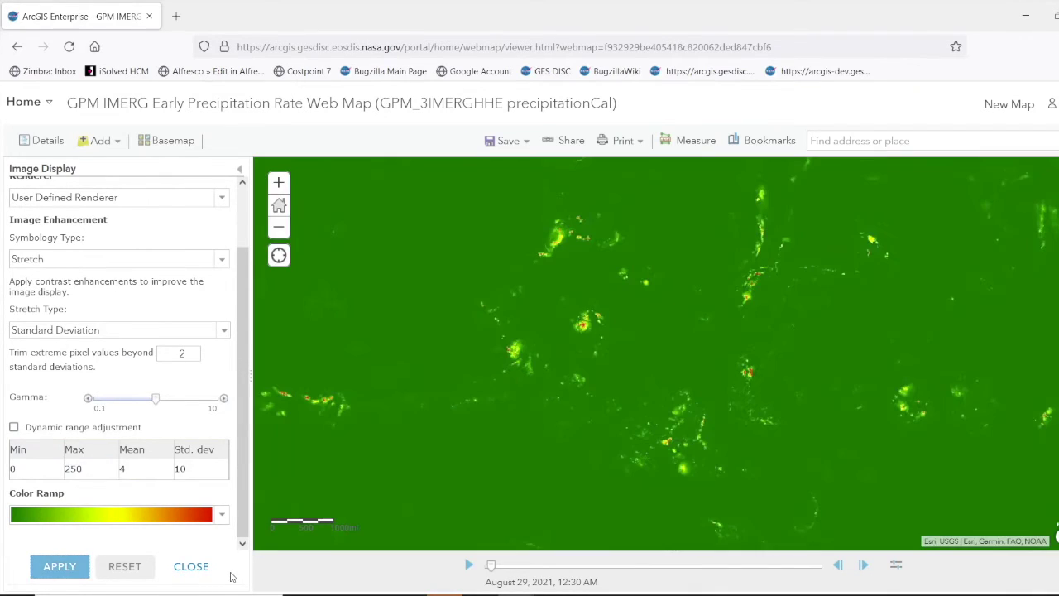
pyautogui.click(181, 568)
pyautogui.scroll(-3, 634, 370)
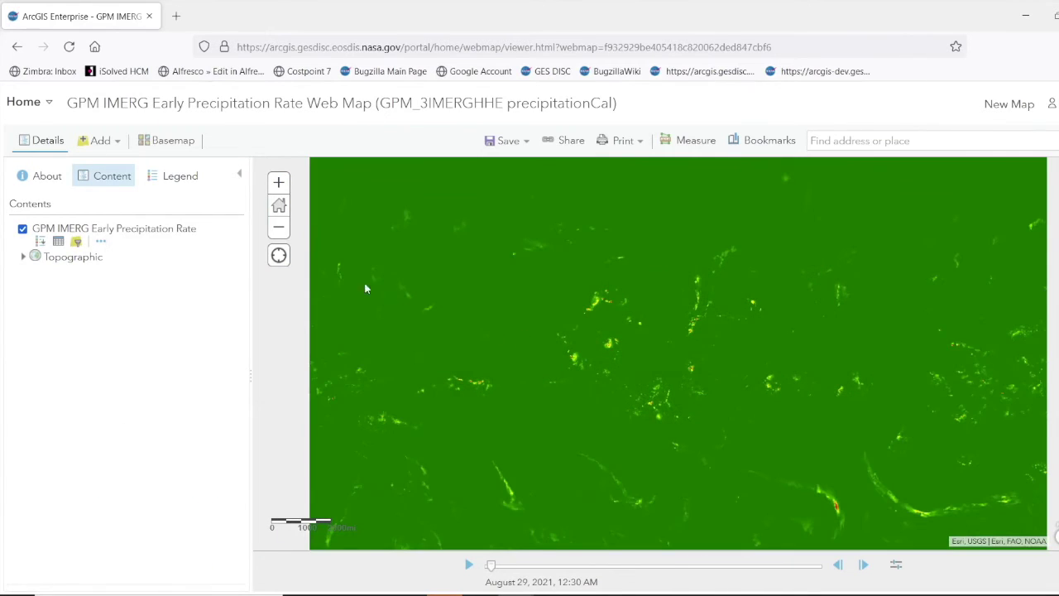
# Step: Restore the precipitation layer's GPM_Log_Spectrum renderer and apply it
pyautogui.click(100, 241)
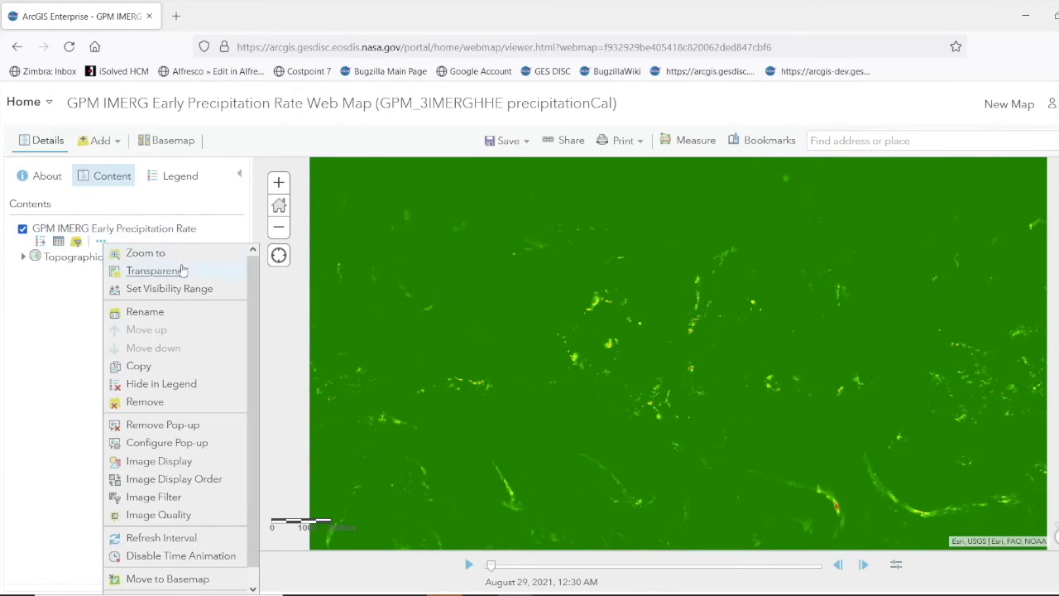
pyautogui.click(176, 463)
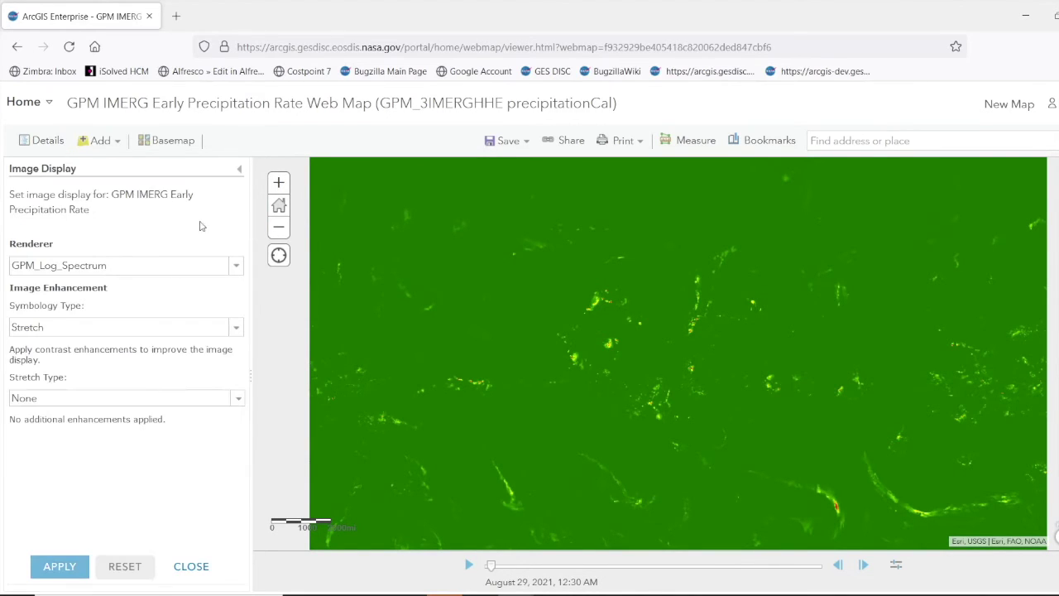
pyautogui.click(235, 265)
pyautogui.click(137, 475)
pyautogui.click(43, 567)
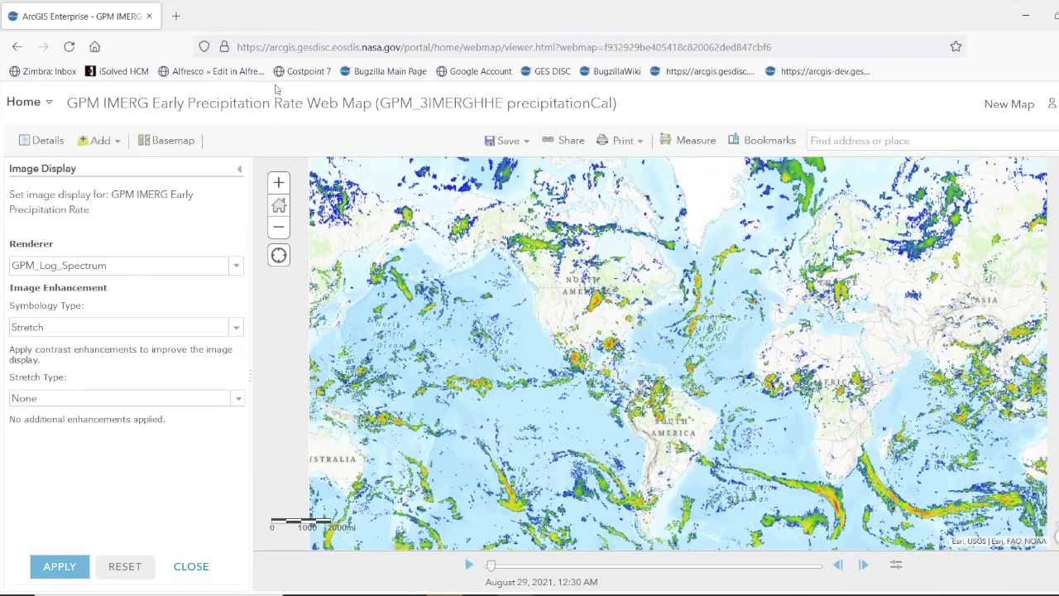
# Step: Look over the available basemaps and show the layers that can be added from GES DISC ArcGIS Enterprise
pyautogui.click(156, 143)
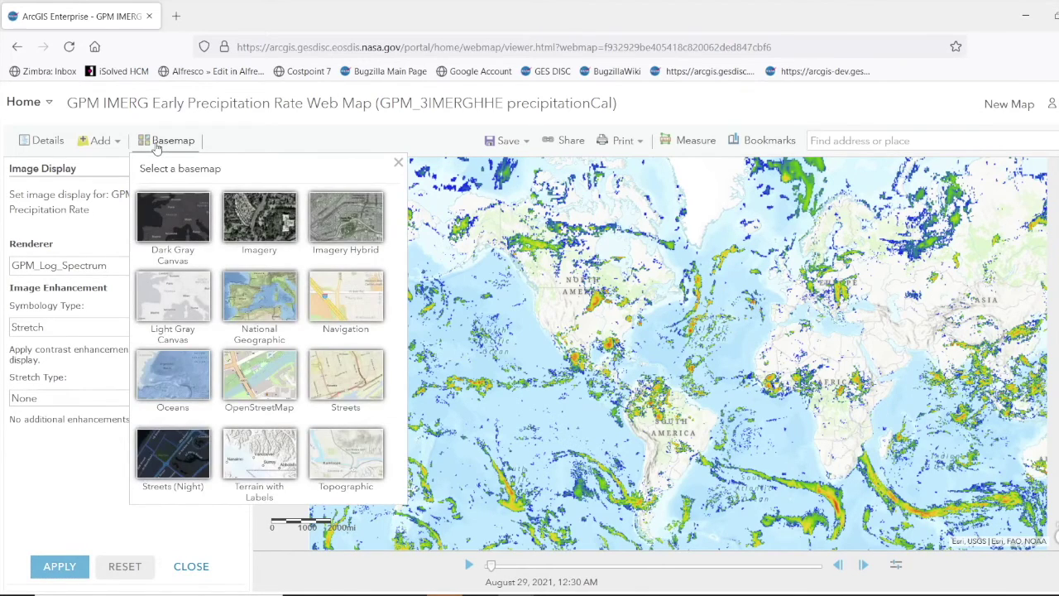
pyautogui.click(114, 143)
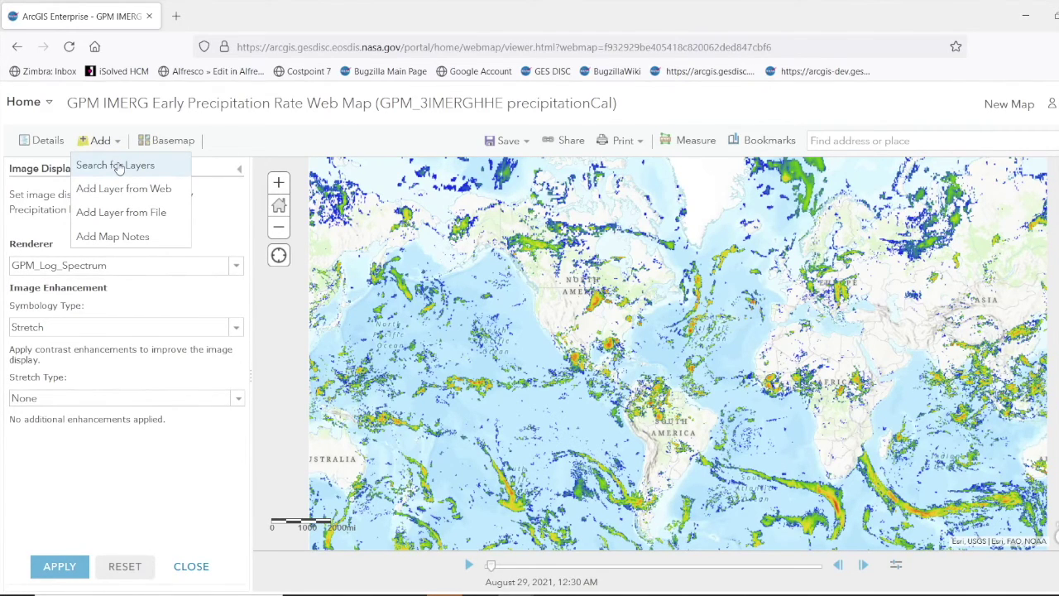
pyautogui.click(119, 167)
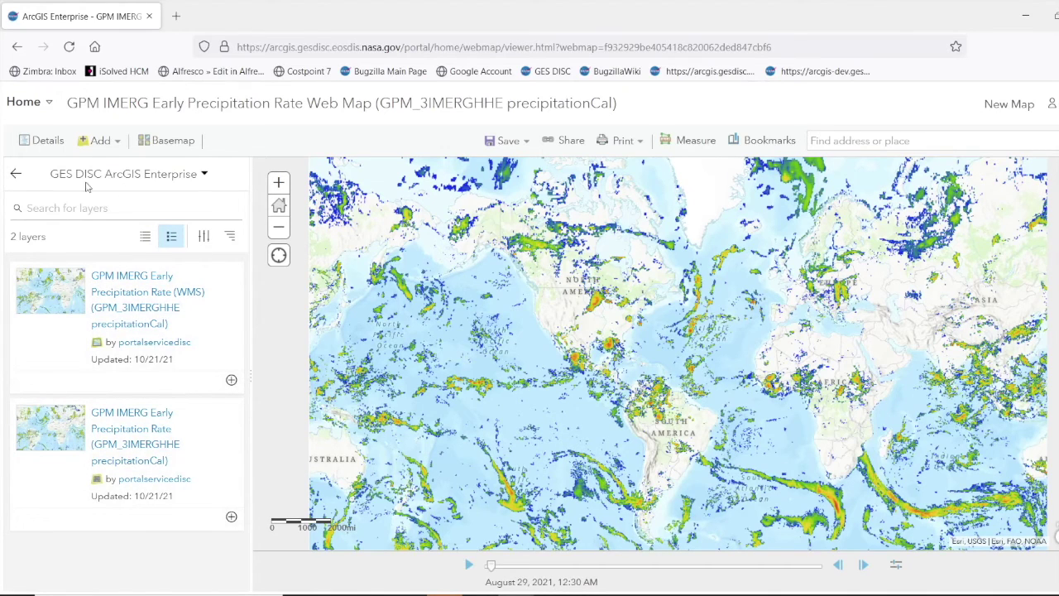
# Step: Browse the layers available from ArcGIS Online, add Pansharpened Landsat to the map and return to the map contents
pyautogui.click(168, 176)
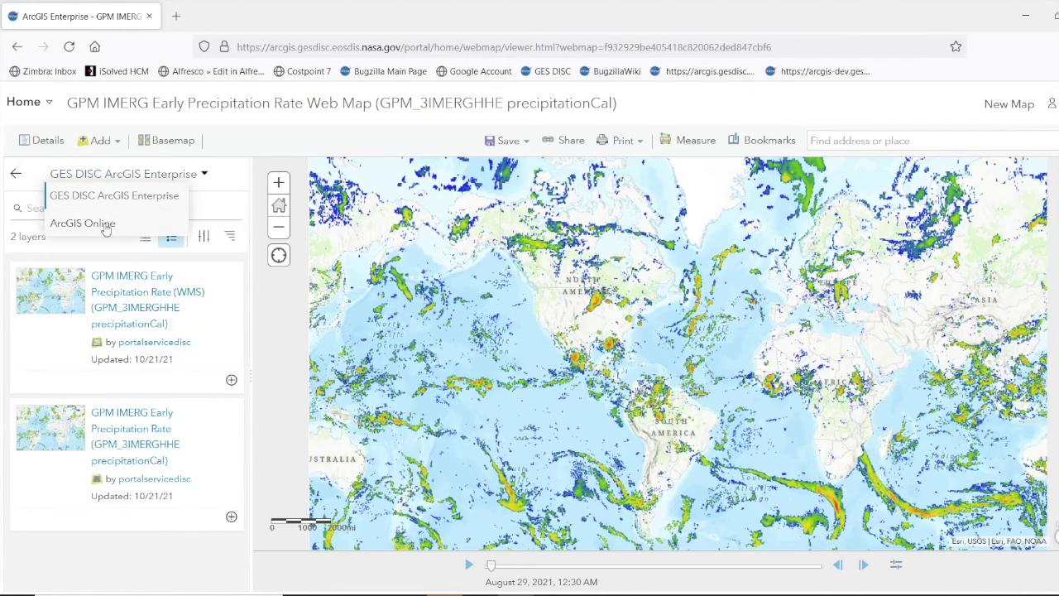
pyautogui.click(83, 224)
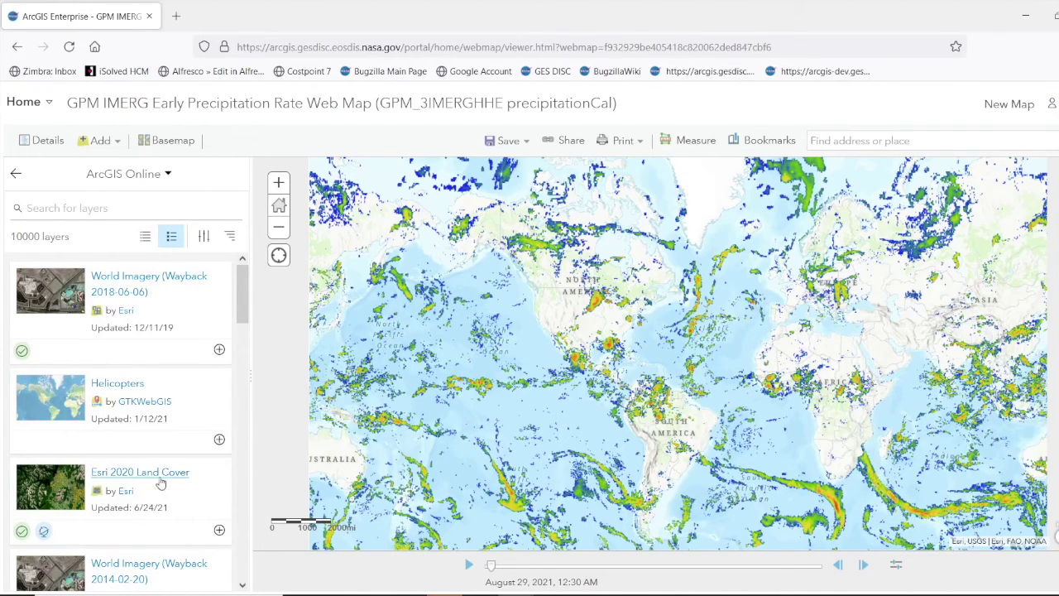
pyautogui.scroll(-3, 98, 438)
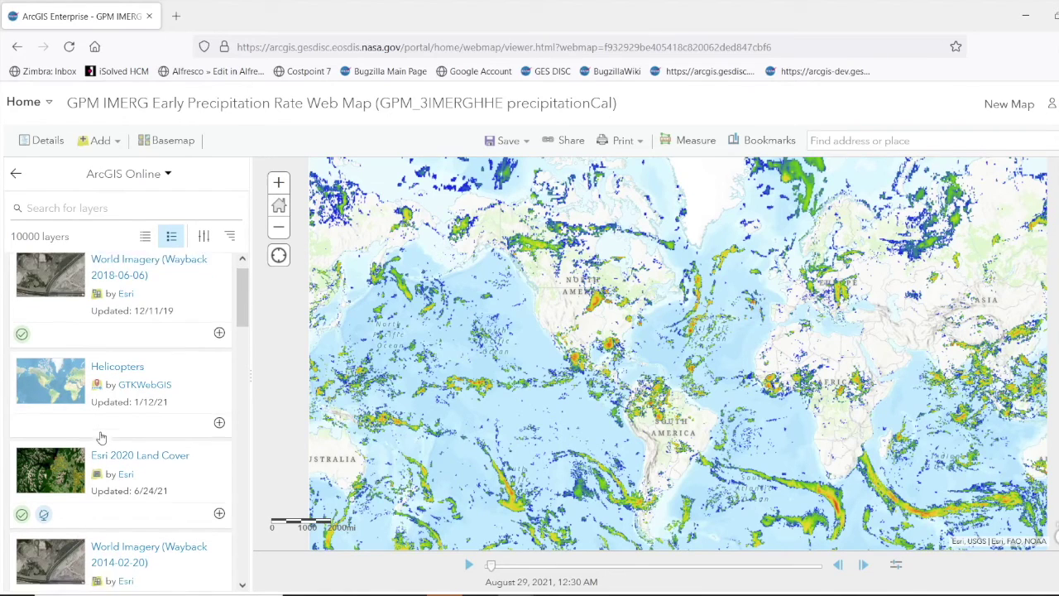
pyautogui.scroll(-2, 87, 422)
pyautogui.scroll(1, 58, 397)
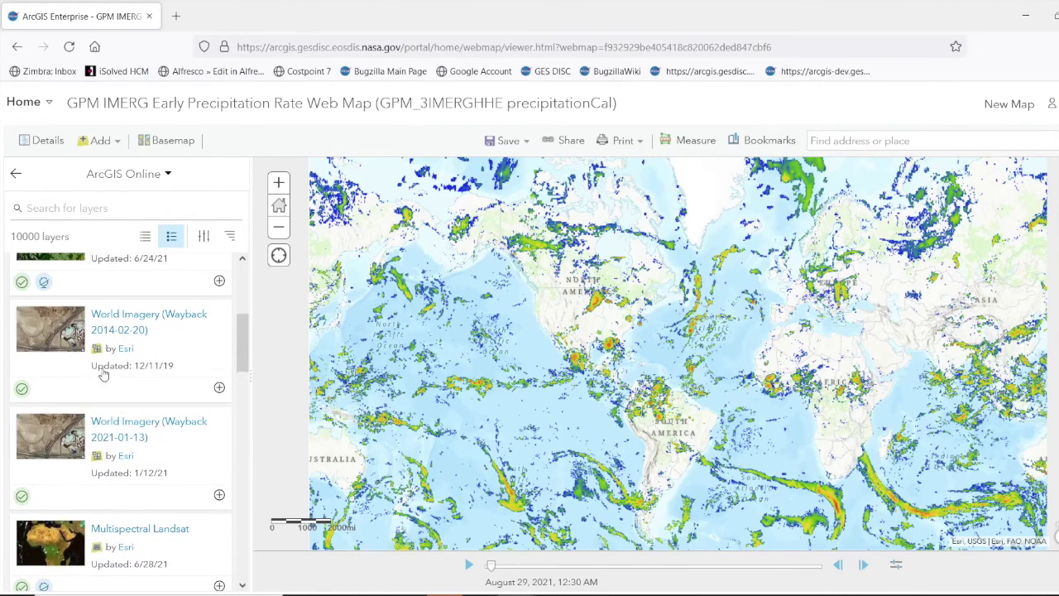
pyautogui.scroll(-4, 153, 407)
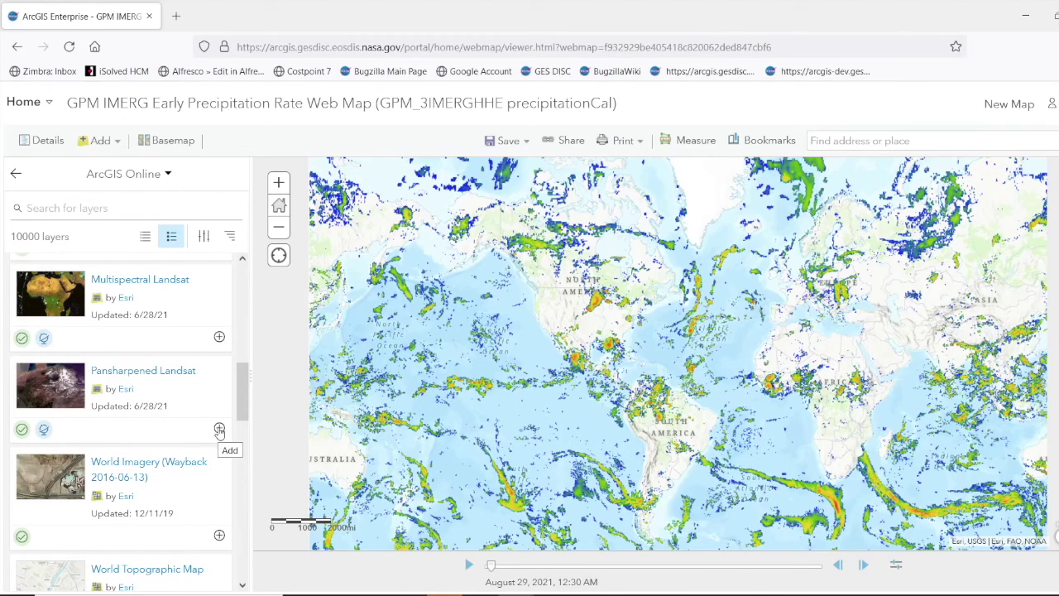
pyautogui.click(219, 430)
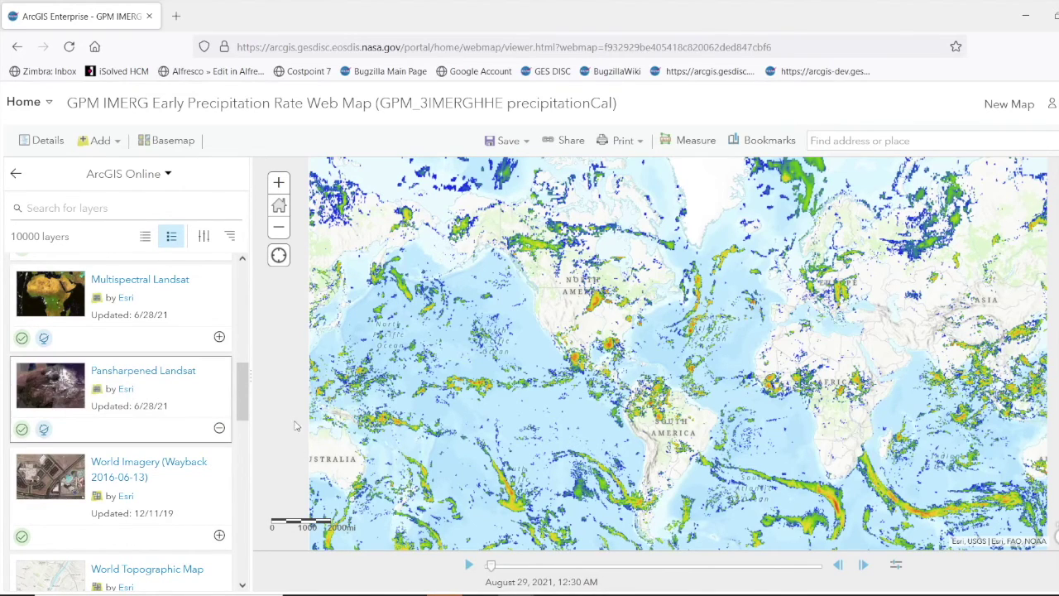
pyautogui.click(17, 173)
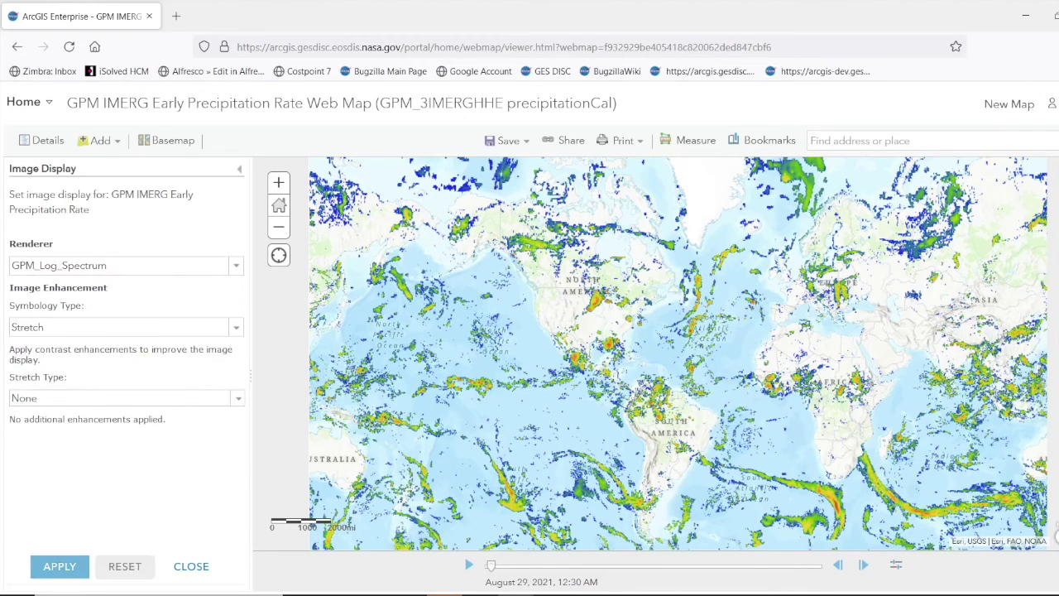
pyautogui.click(190, 568)
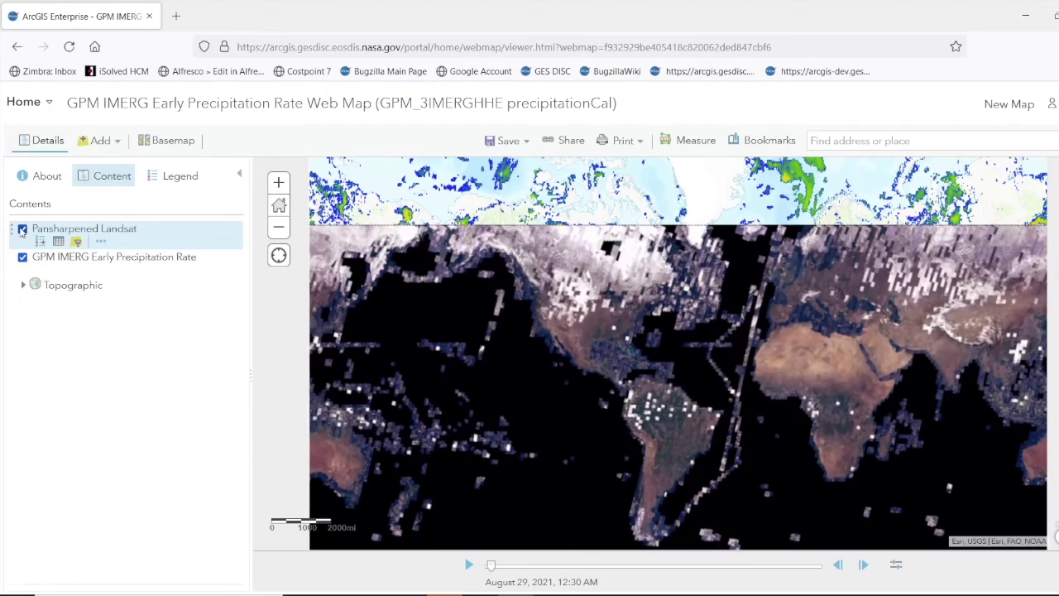
# Step: Move the Pansharpened Landsat layer down below GPM IMERG Early Precipitation Rate in the layer order
pyautogui.moveTo(12, 231)
pyautogui.mouseDown()
pyautogui.moveTo(19, 291)
pyautogui.moveTo(28, 232)
pyautogui.mouseUp()
pyautogui.click(100, 241)
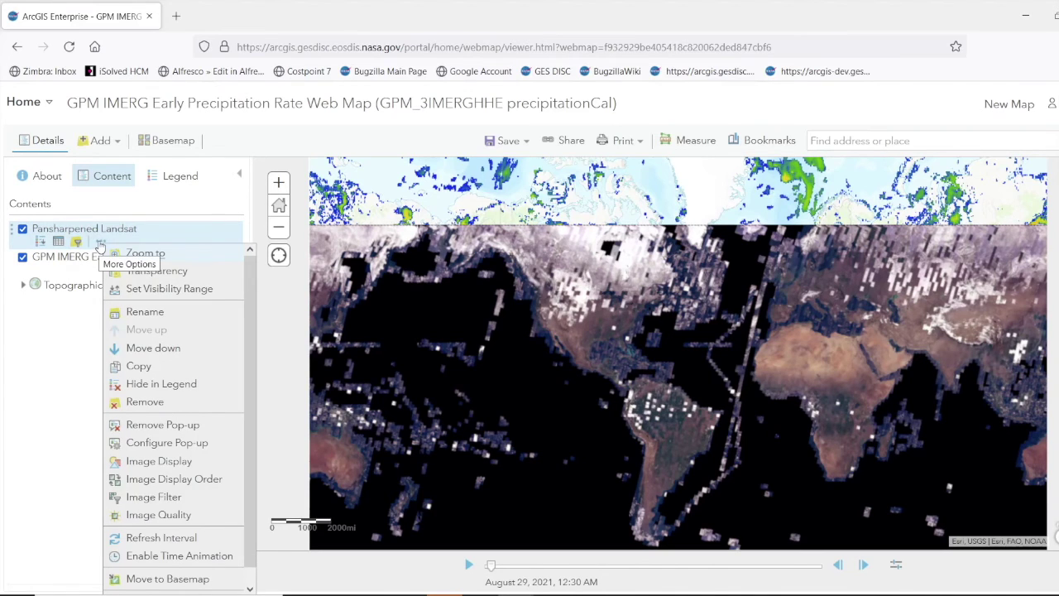
pyautogui.click(153, 349)
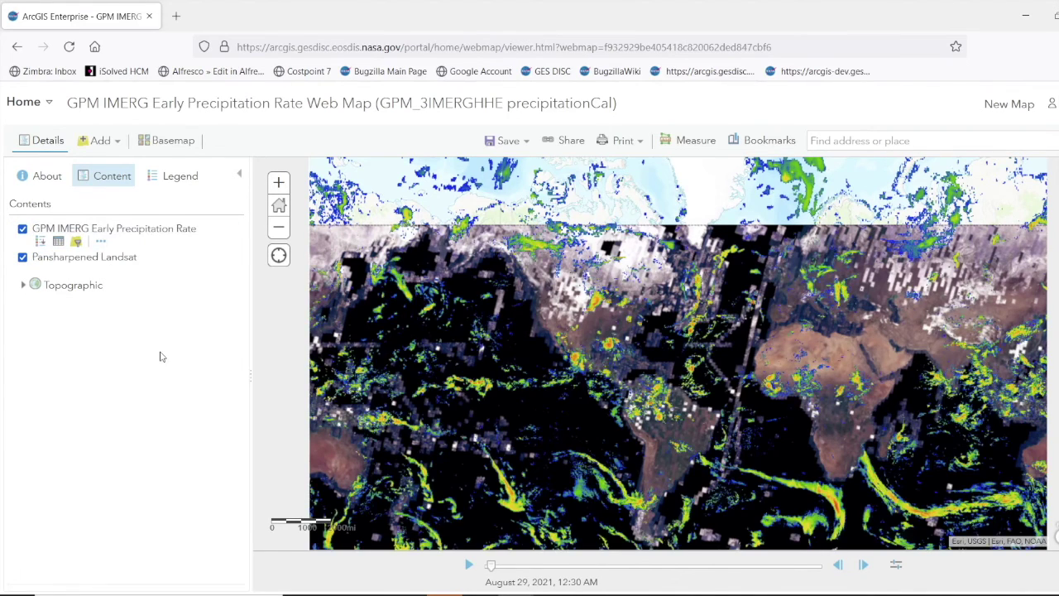
# Step: View the storm over the northern Gulf of Mexico on the Landsat imagery and hide the Pansharpened Landsat layer
pyautogui.scroll(3, 603, 361)
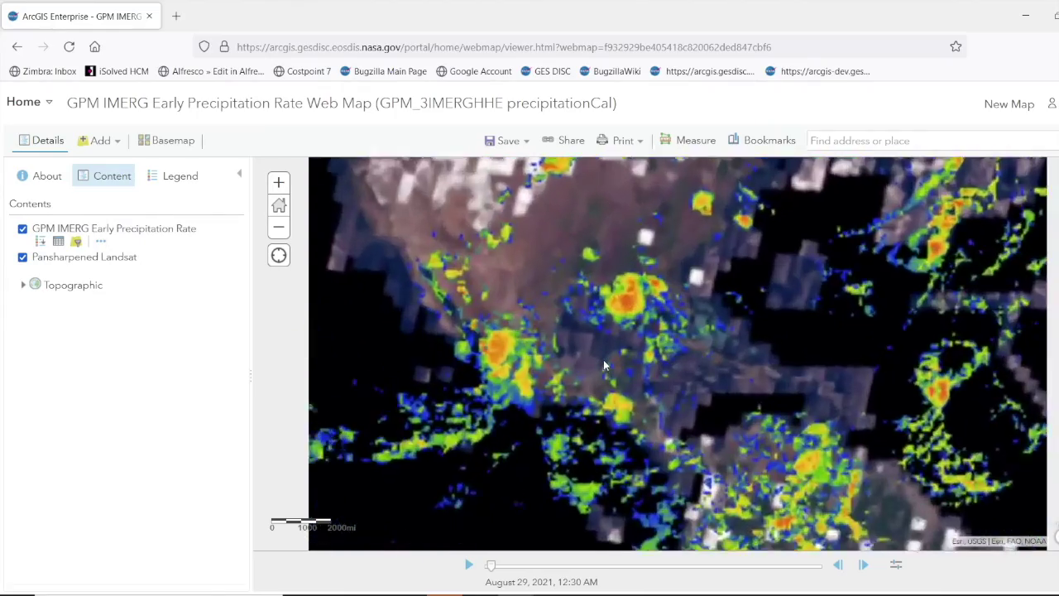
pyautogui.scroll(-5, 615, 240)
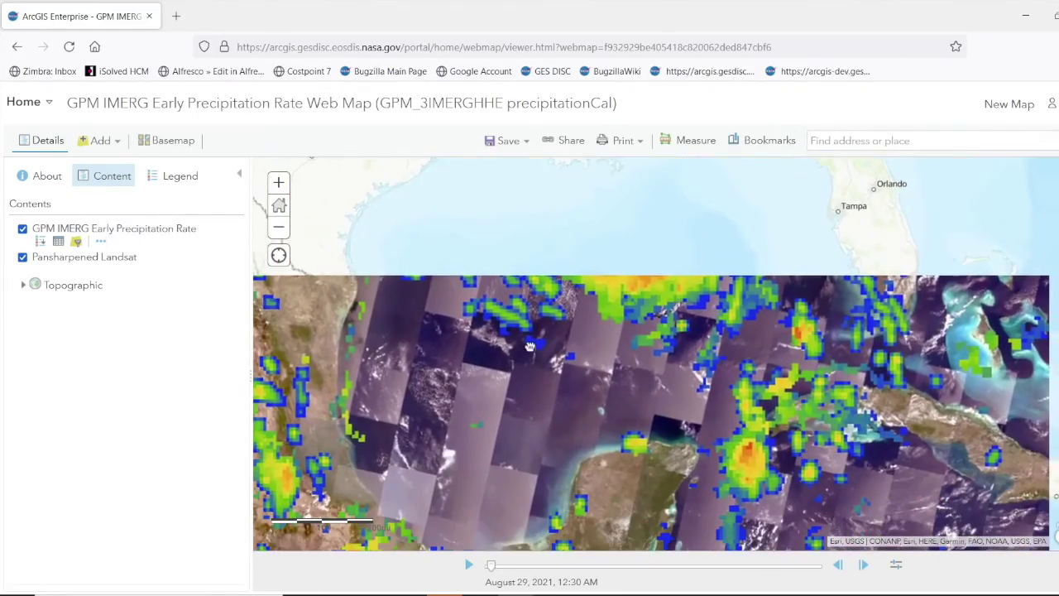
pyautogui.moveTo(529, 346); pyautogui.dragTo(530, 344)
pyautogui.moveTo(668, 233); pyautogui.dragTo(686, 302)
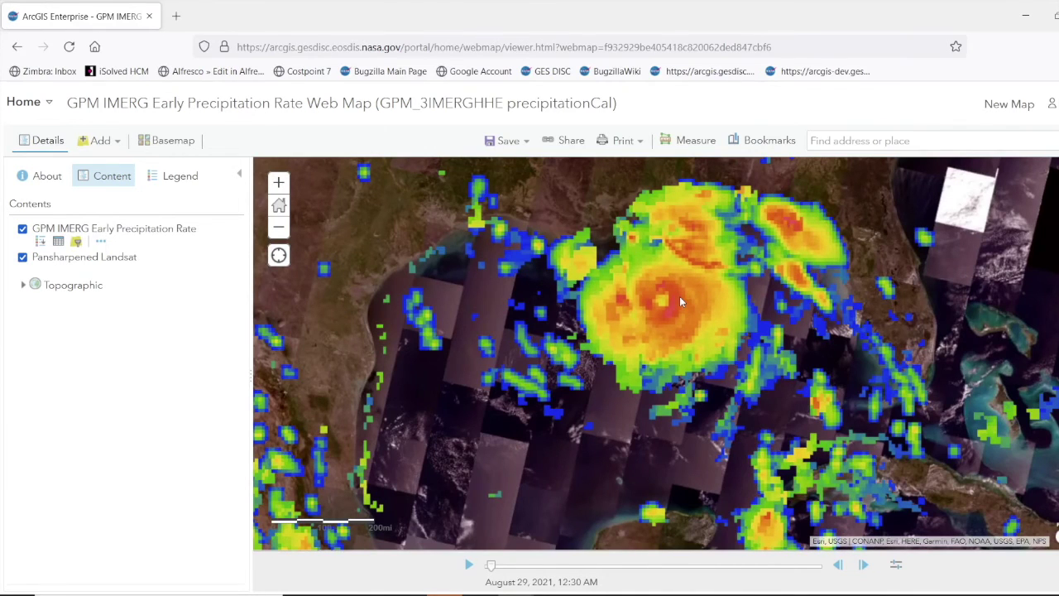
pyautogui.click(22, 257)
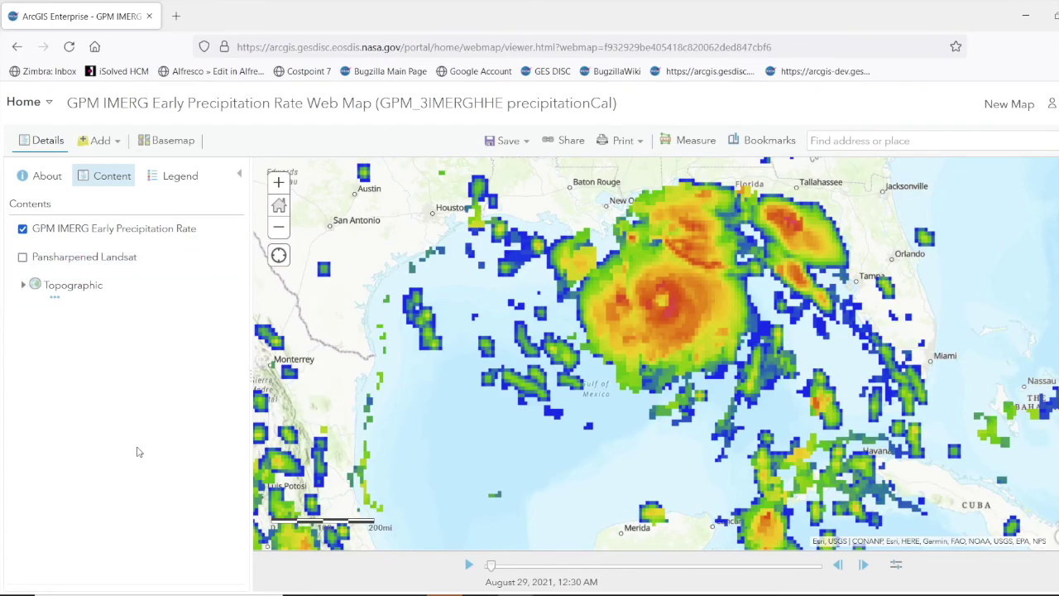